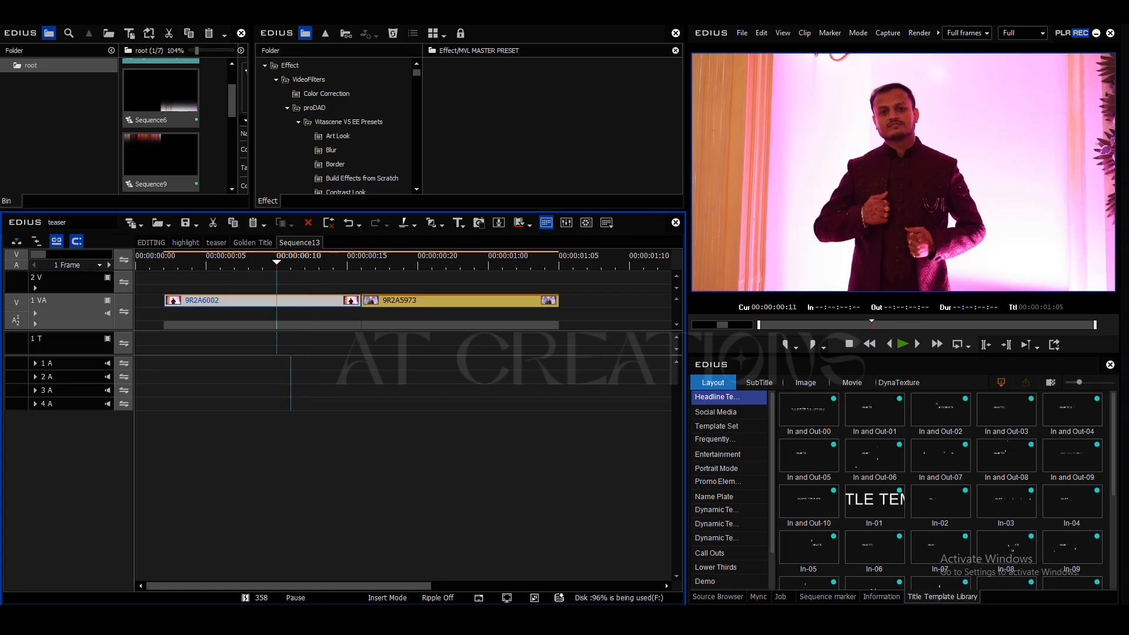
Step: Separate the two clips on track 1 VA, starting 9R2A6002 at about 00:00:00:04 and 9R2A5973 at about 00:00:00:23
{"action": "left_click_drag", "start_coordinate": [262, 300], "coordinate": [248, 301]}
{"action": "left_click_drag", "start_coordinate": [447, 300], "coordinate": [546, 300]}
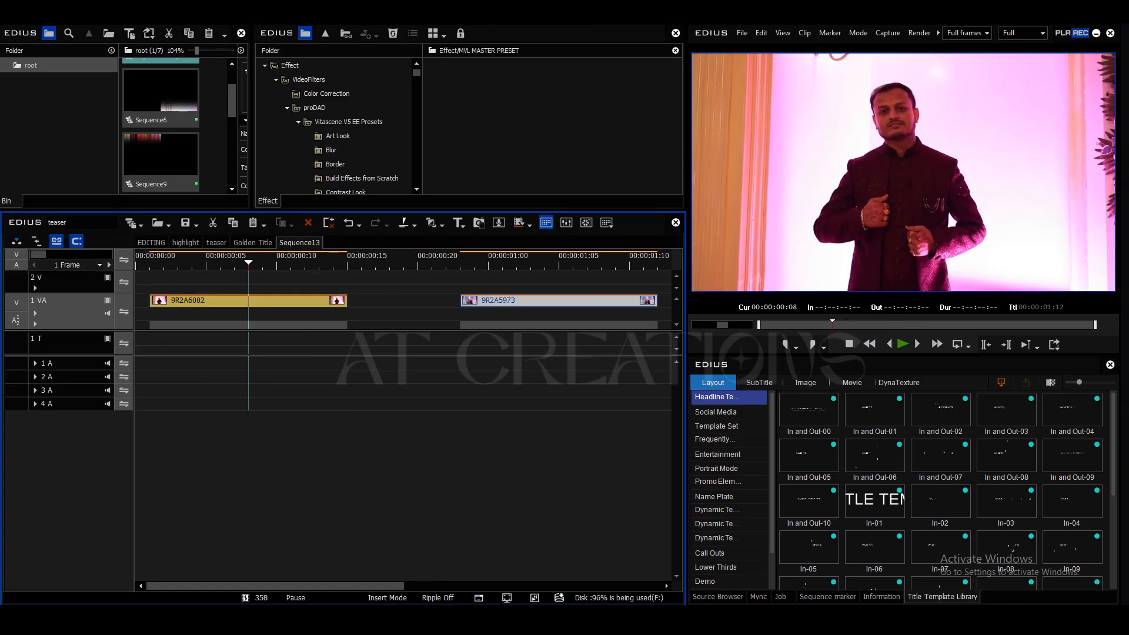
{"action": "left_click_drag", "start_coordinate": [248, 301], "coordinate": [290, 301]}
{"action": "key", "text": "Right"}
{"action": "key", "text": "Right"}
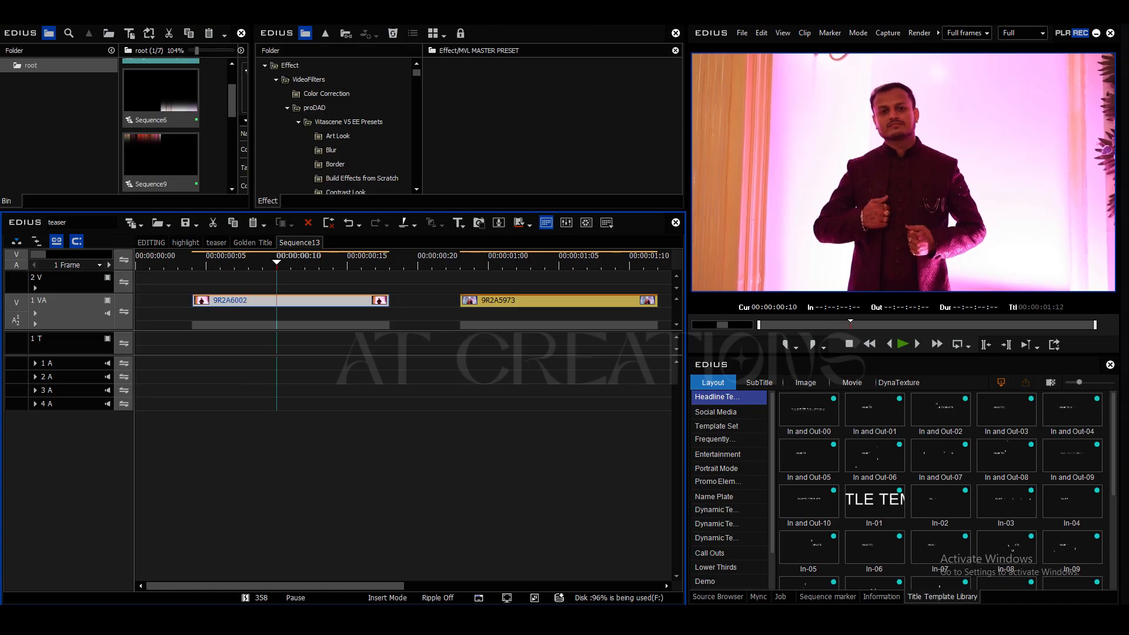
{"action": "left_click", "coordinate": [327, 94]}
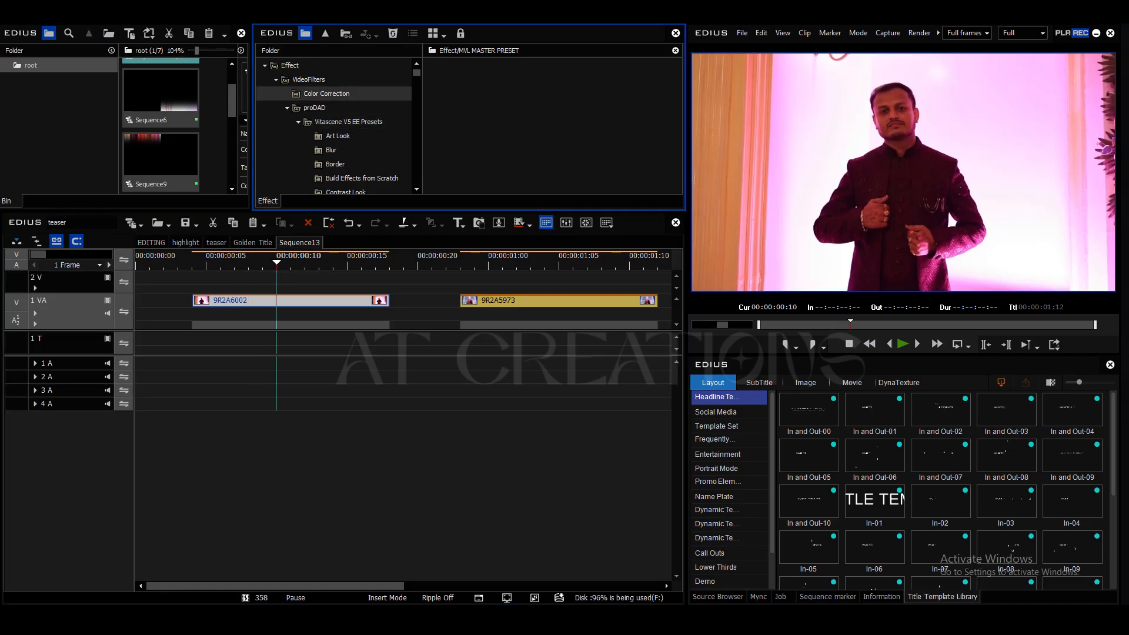
{"action": "scroll", "coordinate": [553, 127], "scroll_direction": "down", "scroll_amount": 5}
{"action": "left_click_drag", "start_coordinate": [580, 81], "coordinate": [335, 300]}
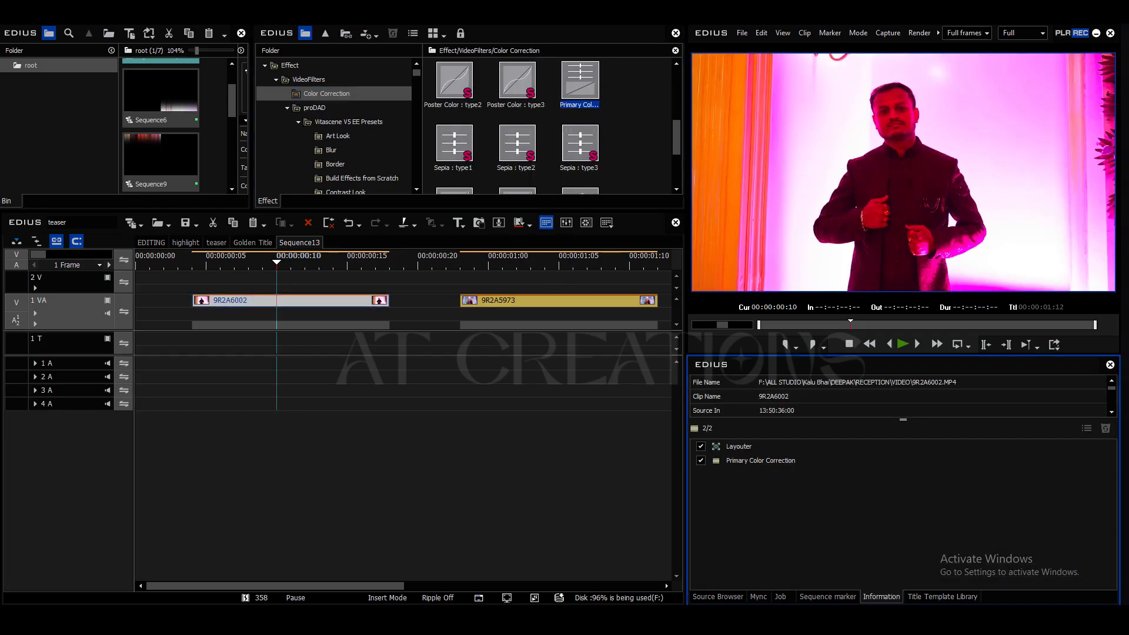
{"action": "left_click", "coordinate": [760, 460]}
{"action": "key", "text": "Delete"}
{"action": "scroll", "coordinate": [553, 126], "scroll_direction": "up", "scroll_amount": 3}
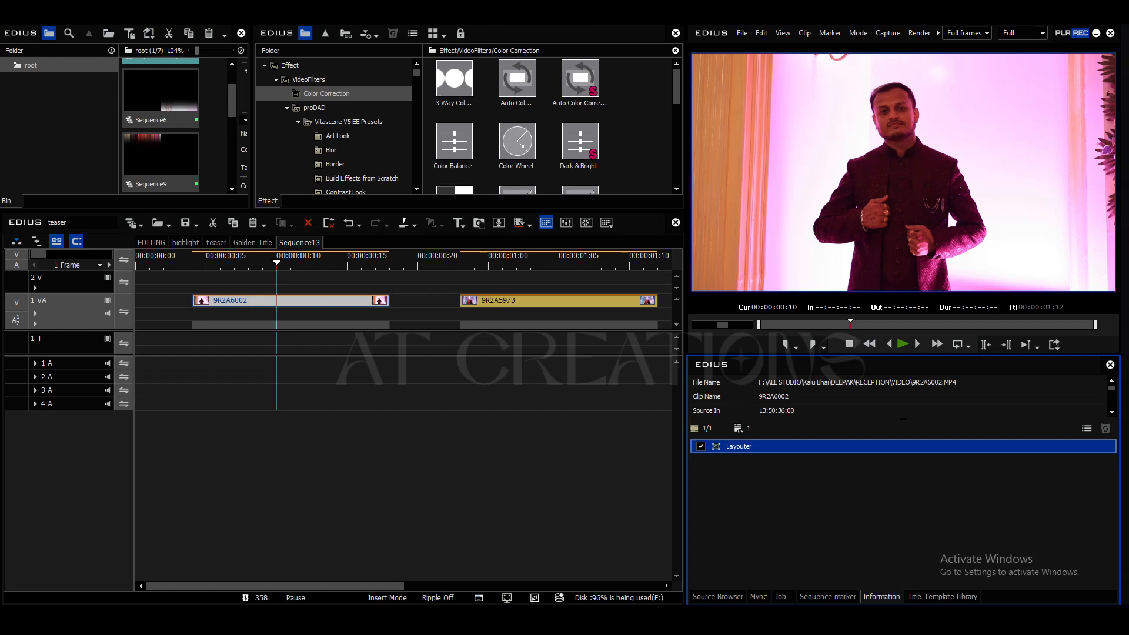
Step: Apply the Color Balance filter to clip 9R2A6002 and set its Chroma to -128
{"action": "left_click_drag", "start_coordinate": [454, 141], "coordinate": [324, 300]}
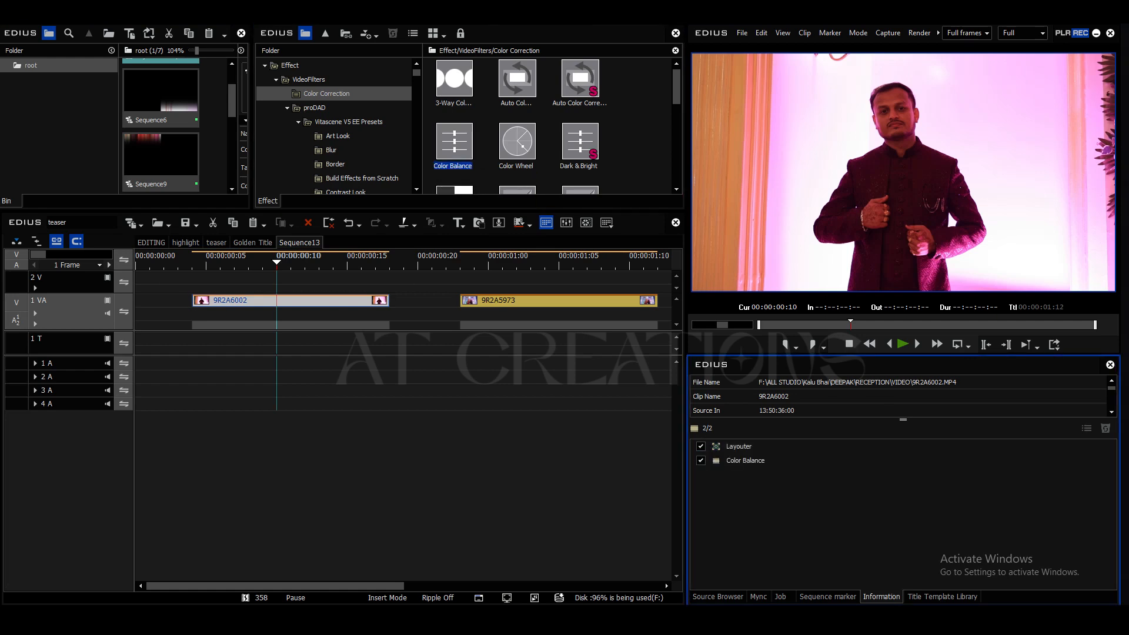
{"action": "double_click", "coordinate": [745, 460]}
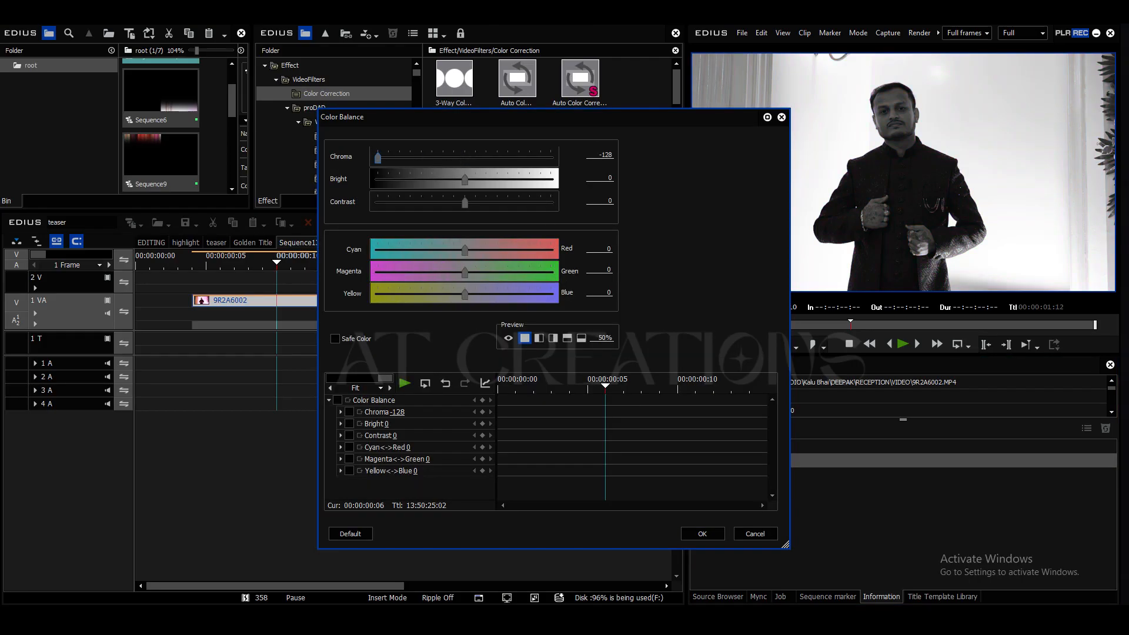
{"action": "key", "text": "Return"}
{"action": "mouse_move", "coordinate": [277, 264]}
{"action": "left_mouse_down"}
{"action": "mouse_move", "coordinate": [347, 264]}
{"action": "mouse_move", "coordinate": [247, 264]}
{"action": "mouse_move", "coordinate": [277, 264]}
{"action": "left_mouse_up"}
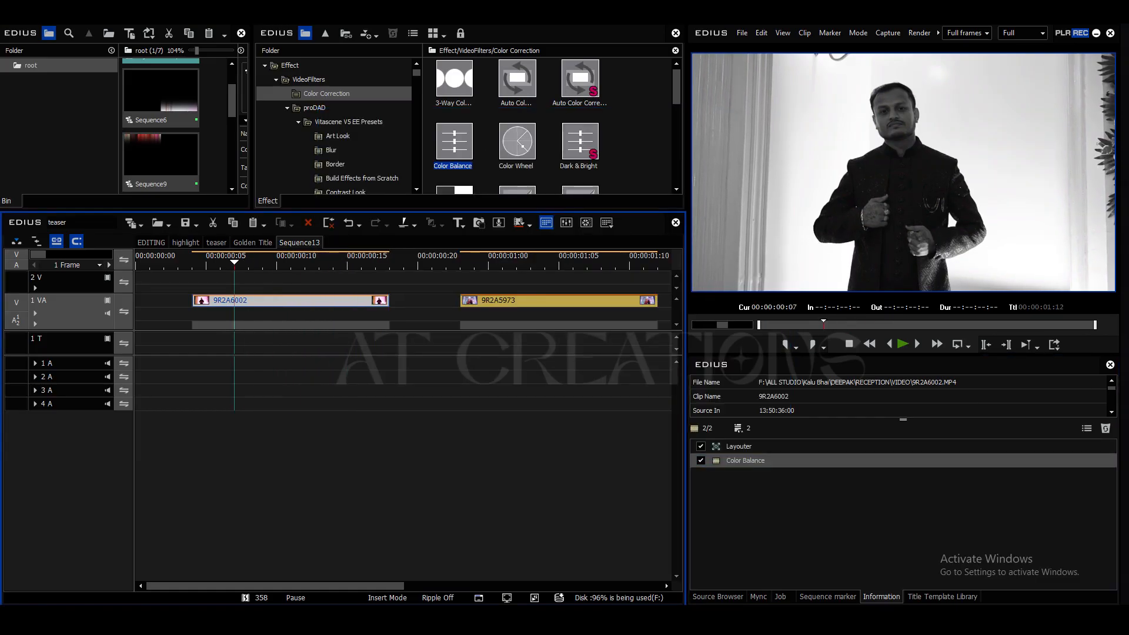
Step: Add the Primary Color Correction filter to clip 9R2A6002 and set its Exposure to 20
{"action": "left_click", "coordinate": [580, 141]}
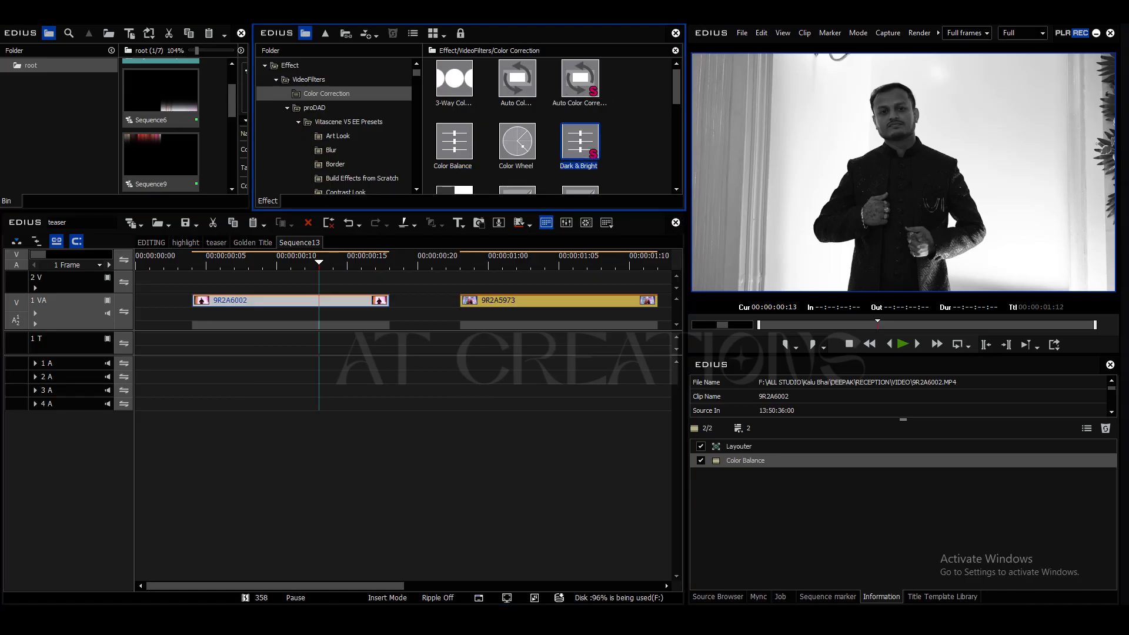
{"action": "scroll", "coordinate": [552, 126], "scroll_direction": "down", "scroll_amount": 3}
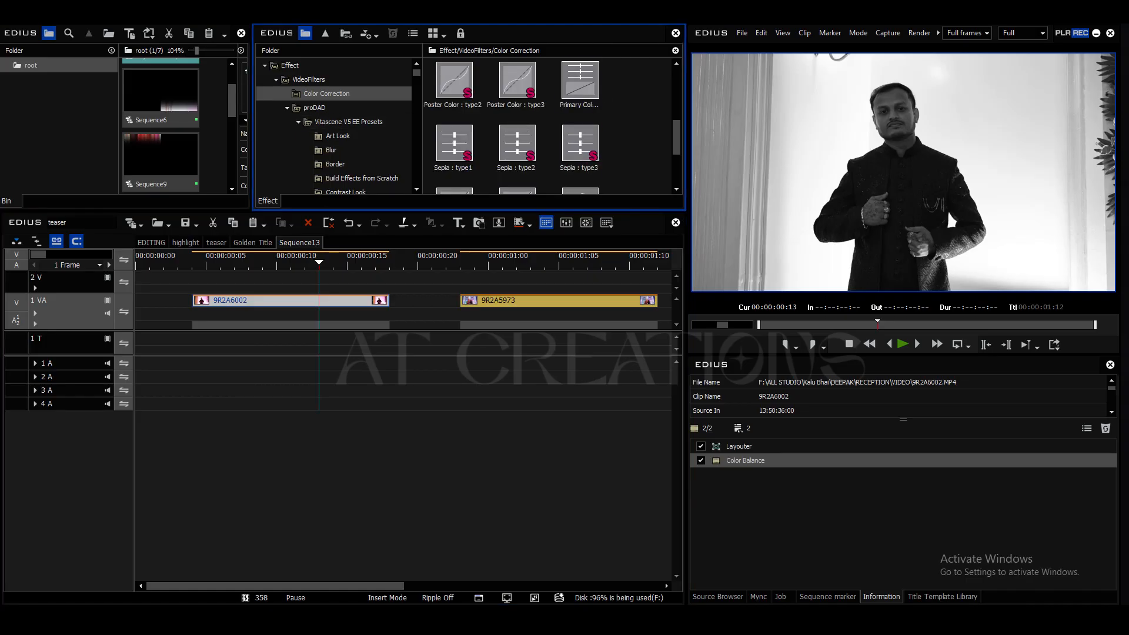
{"action": "left_click_drag", "start_coordinate": [580, 80], "coordinate": [332, 300]}
{"action": "left_click_drag", "start_coordinate": [305, 263], "coordinate": [262, 263]}
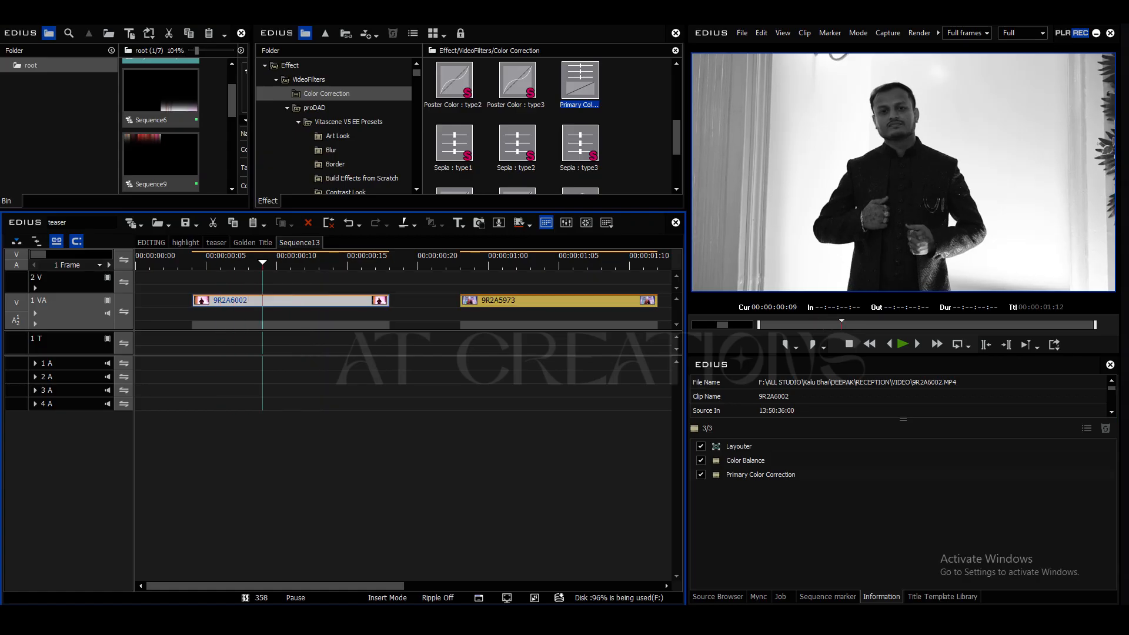
{"action": "double_click", "coordinate": [760, 475]}
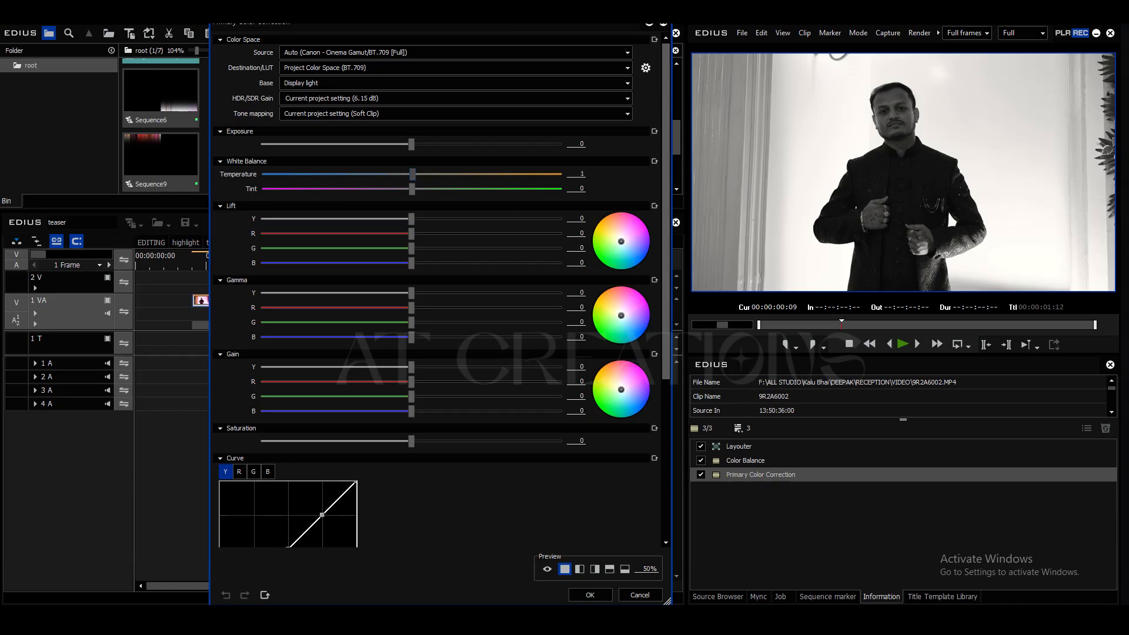
{"action": "left_click_drag", "start_coordinate": [411, 143], "coordinate": [439, 144]}
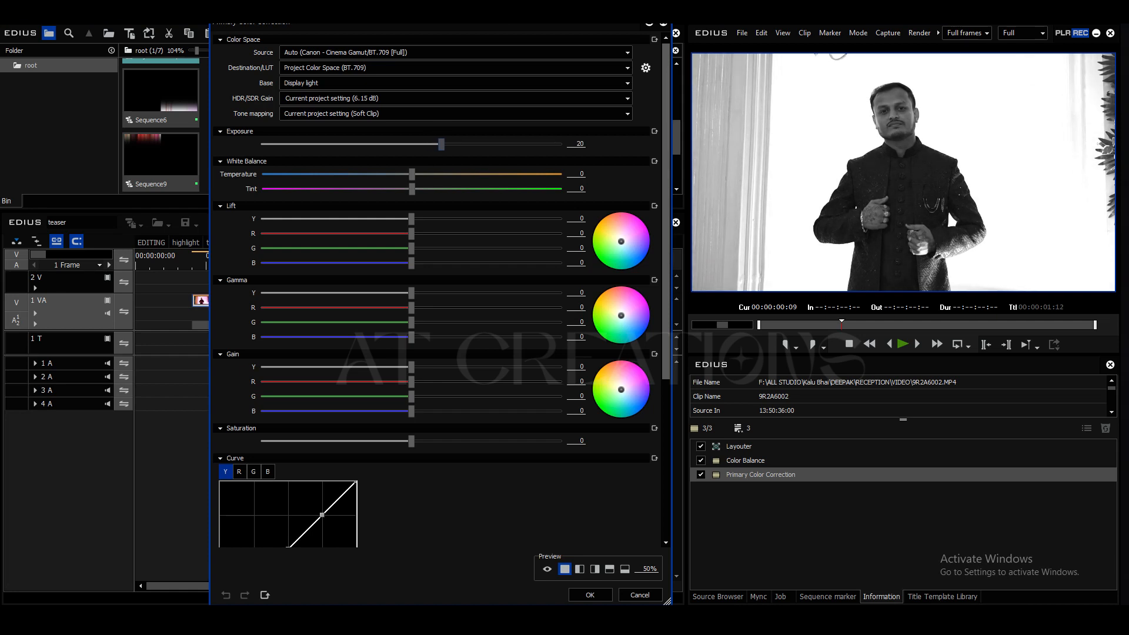
{"action": "key", "text": "Return"}
{"action": "mouse_move", "coordinate": [265, 263]}
{"action": "left_mouse_down"}
{"action": "mouse_move", "coordinate": [304, 262]}
{"action": "mouse_move", "coordinate": [277, 263]}
{"action": "left_mouse_up"}
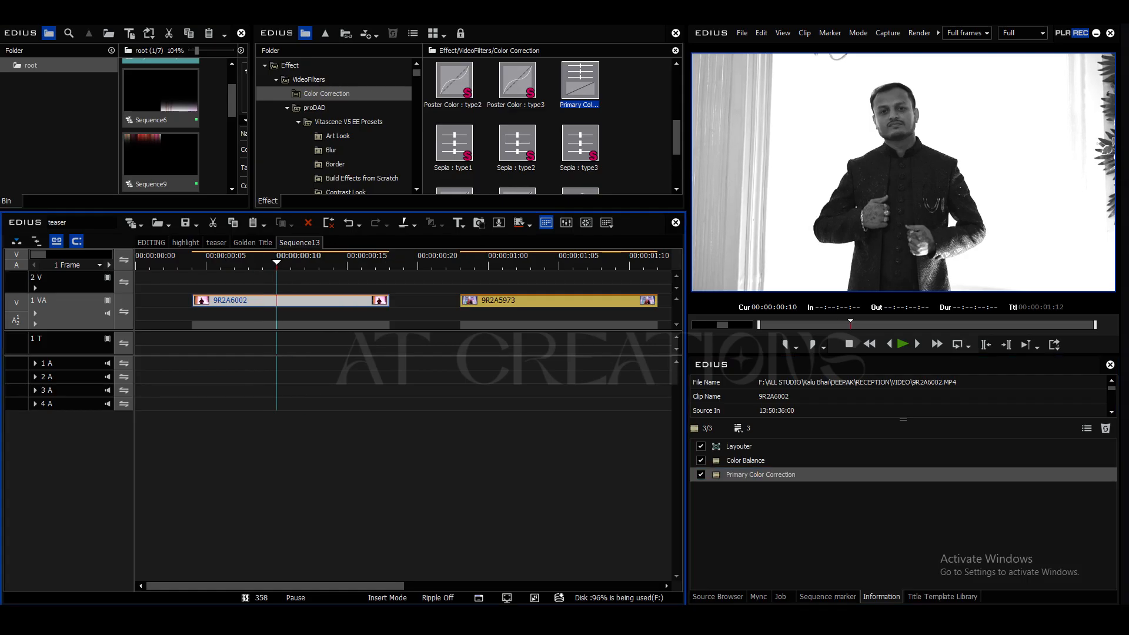
{"action": "double_click", "coordinate": [760, 474]}
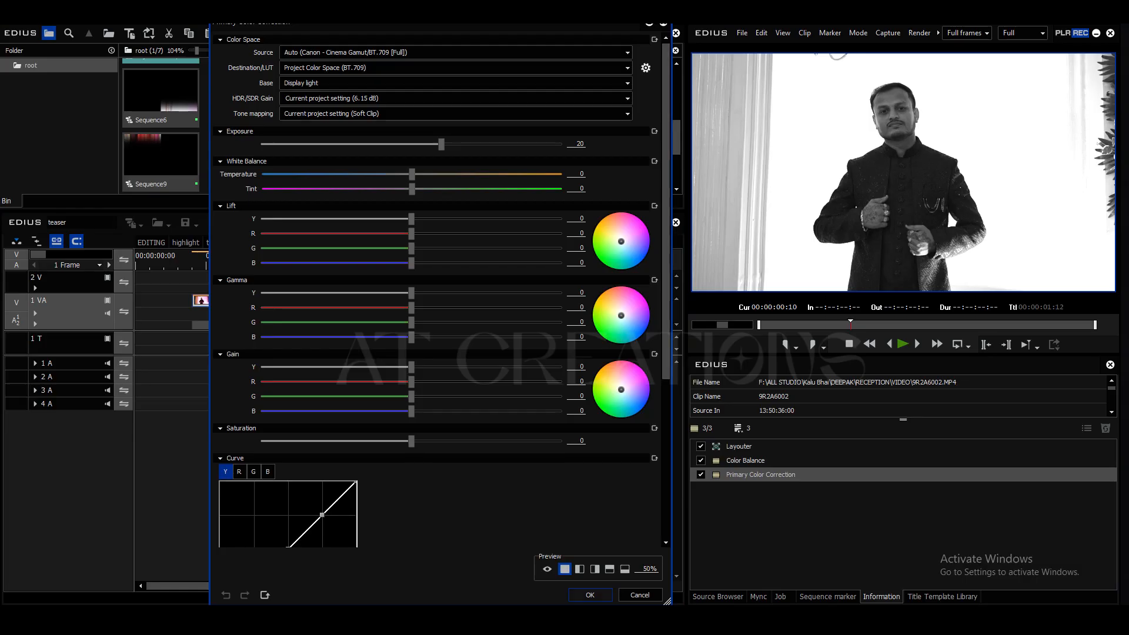
{"action": "left_click", "coordinate": [589, 595]}
Step: Play clip 9R2A5973 and check its playback speed settings
{"action": "left_click_drag", "start_coordinate": [276, 262], "coordinate": [459, 263]}
{"action": "left_click", "coordinate": [505, 300]}
{"action": "key", "text": "space"}
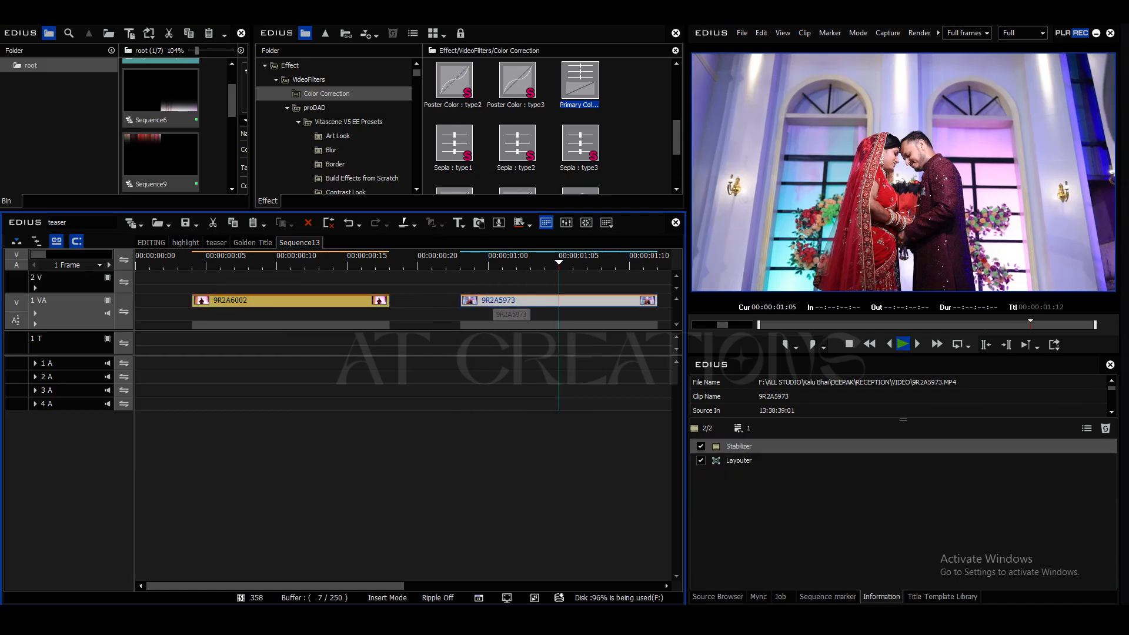
{"action": "left_click", "coordinate": [460, 263]}
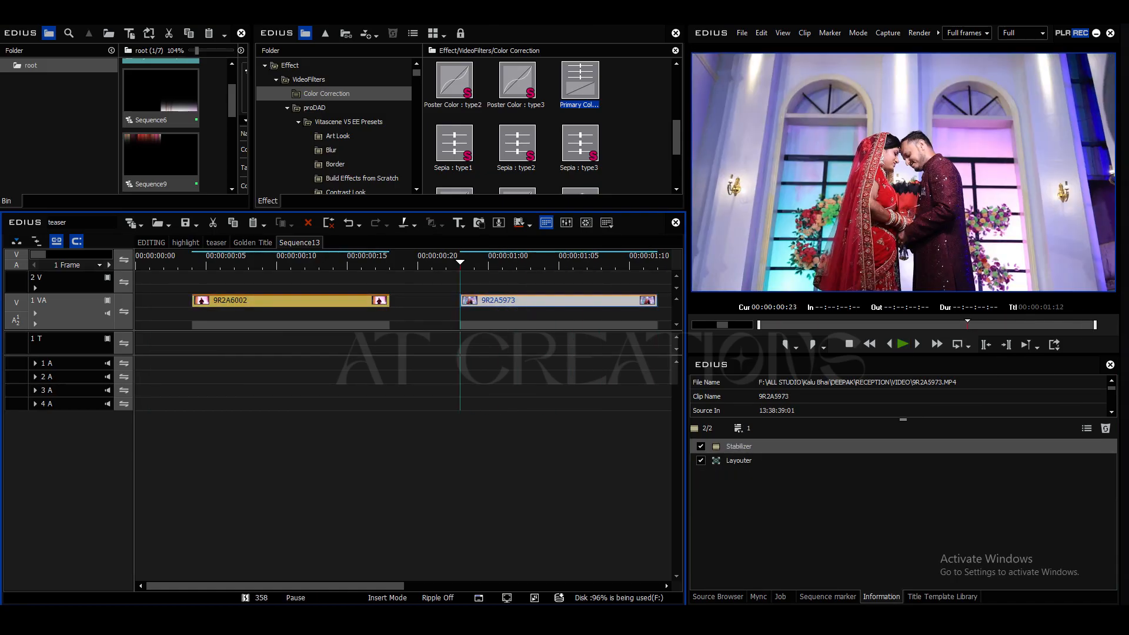
{"action": "key", "text": "alt+e"}
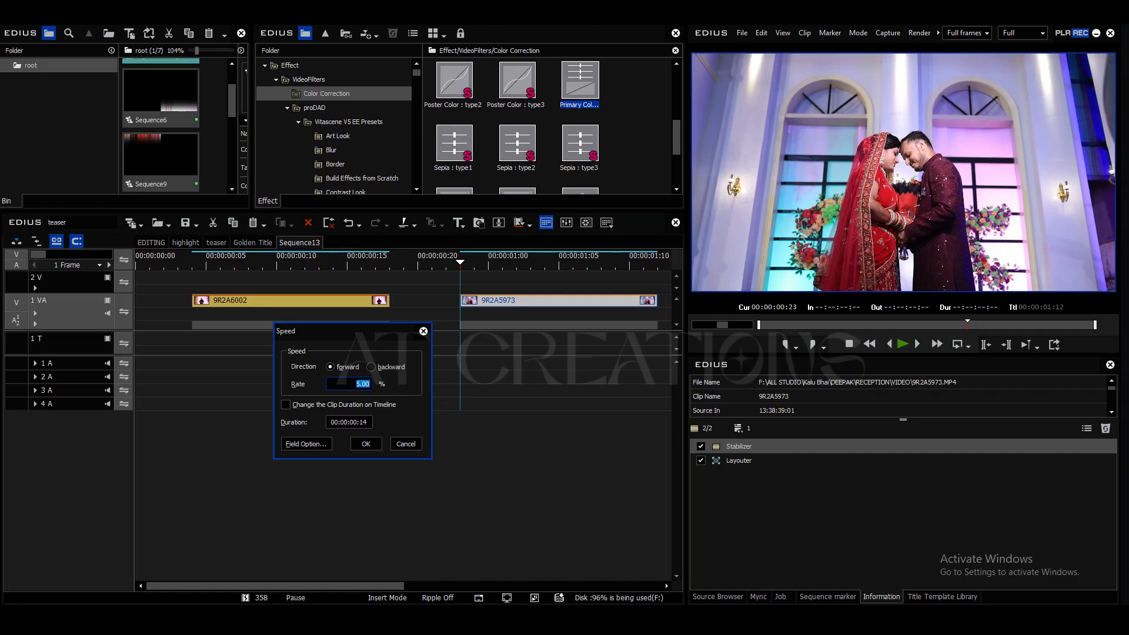
{"action": "key", "text": "Return"}
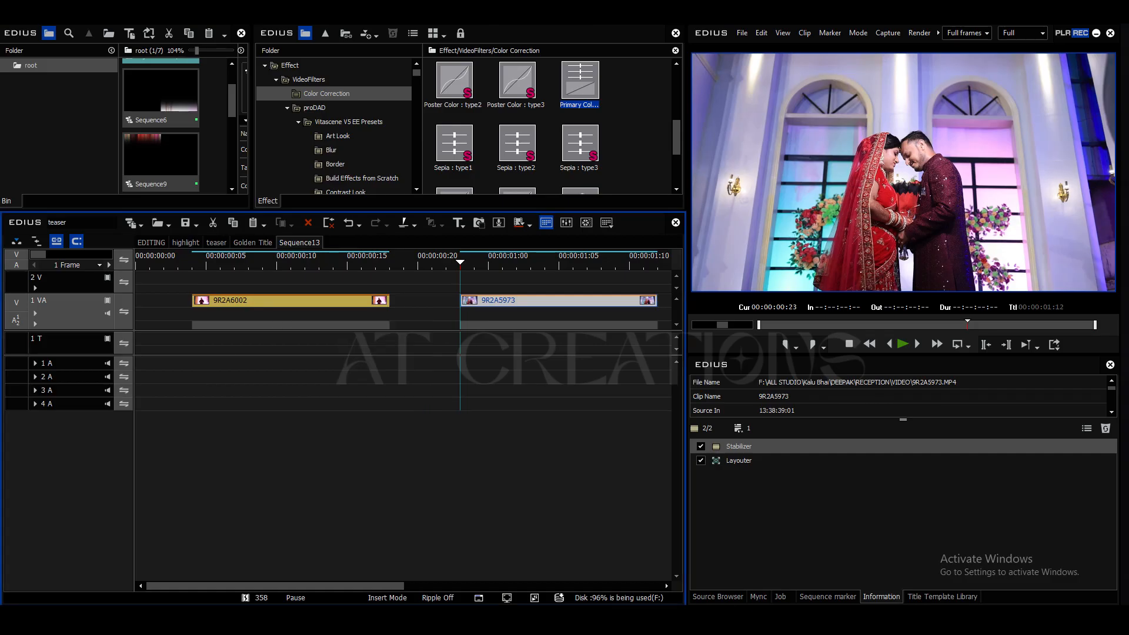
Step: Extend clip 9R2A5973 at its start and end, shifting it so it ends at about 00:00:17:01
{"action": "scroll", "coordinate": [404, 330], "scroll_direction": "down", "scroll_amount": 2}
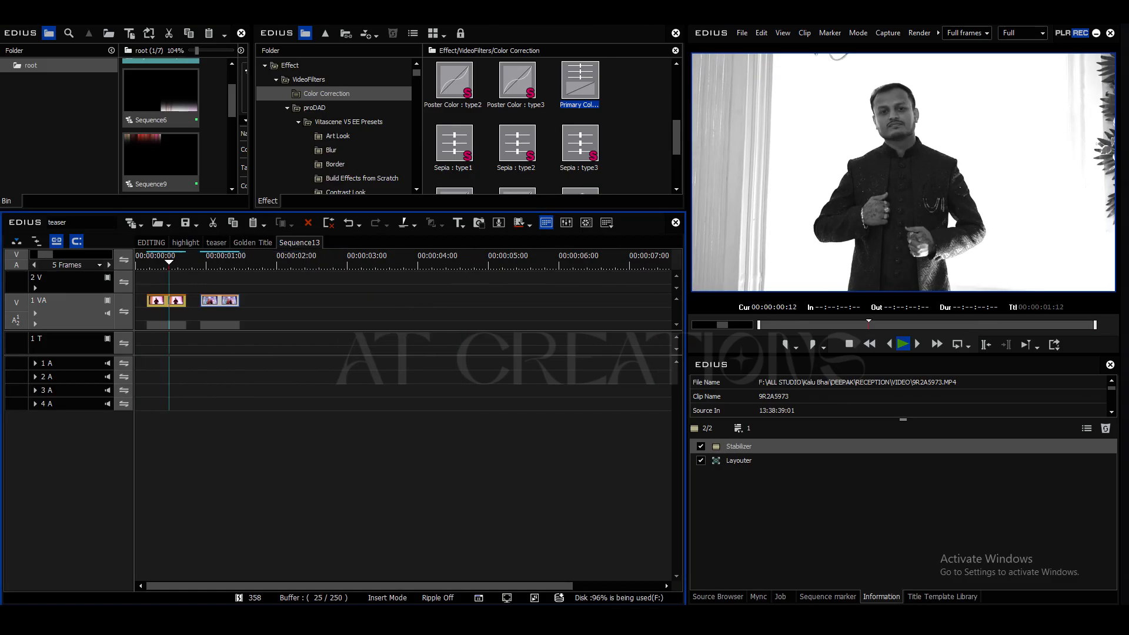
{"action": "left_click_drag", "start_coordinate": [186, 300], "coordinate": [515, 325]}
{"action": "left_click_drag", "start_coordinate": [247, 301], "coordinate": [170, 300]}
{"action": "key", "text": "space"}
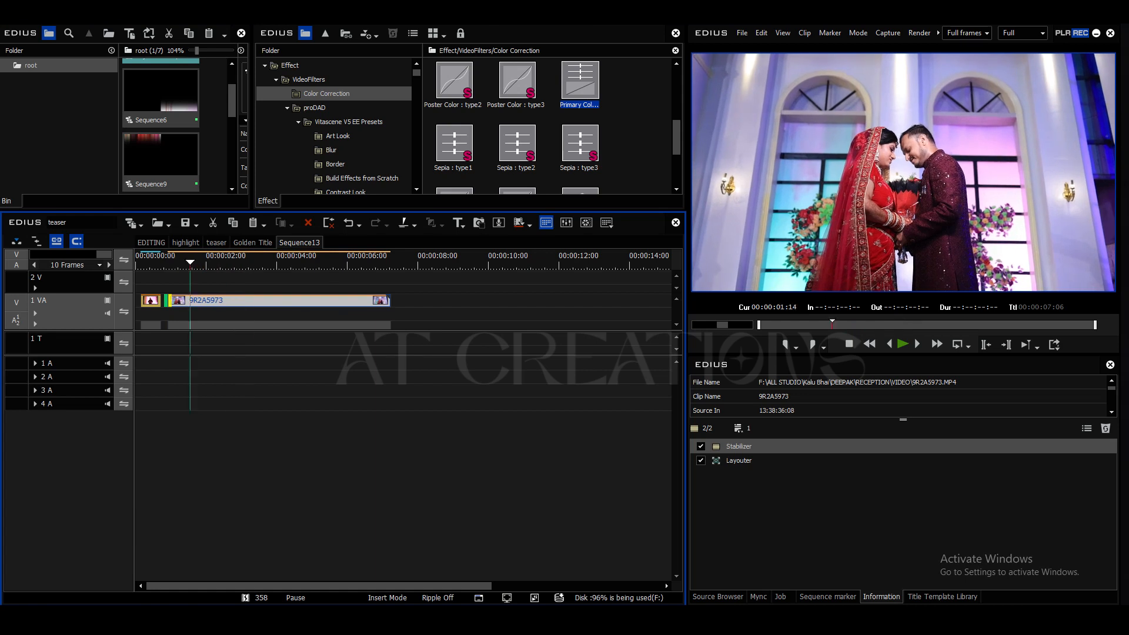
{"action": "key", "text": "alt+t"}
{"action": "left_click_drag", "start_coordinate": [253, 300], "coordinate": [451, 300]}
{"action": "left_click_drag", "start_coordinate": [367, 300], "coordinate": [201, 300]}
{"action": "left_click_drag", "start_coordinate": [227, 259], "coordinate": [257, 259]}
{"action": "key", "text": "space"}
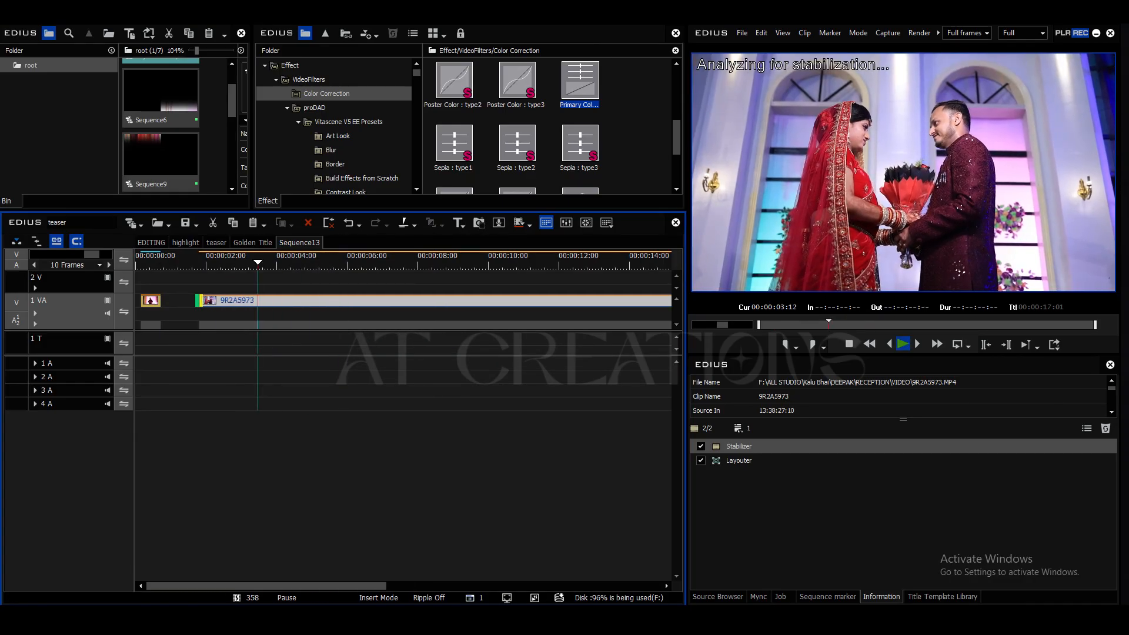
Step: Disable the Stabilizer filter on clip 9R2A5973
{"action": "left_click", "coordinate": [282, 301]}
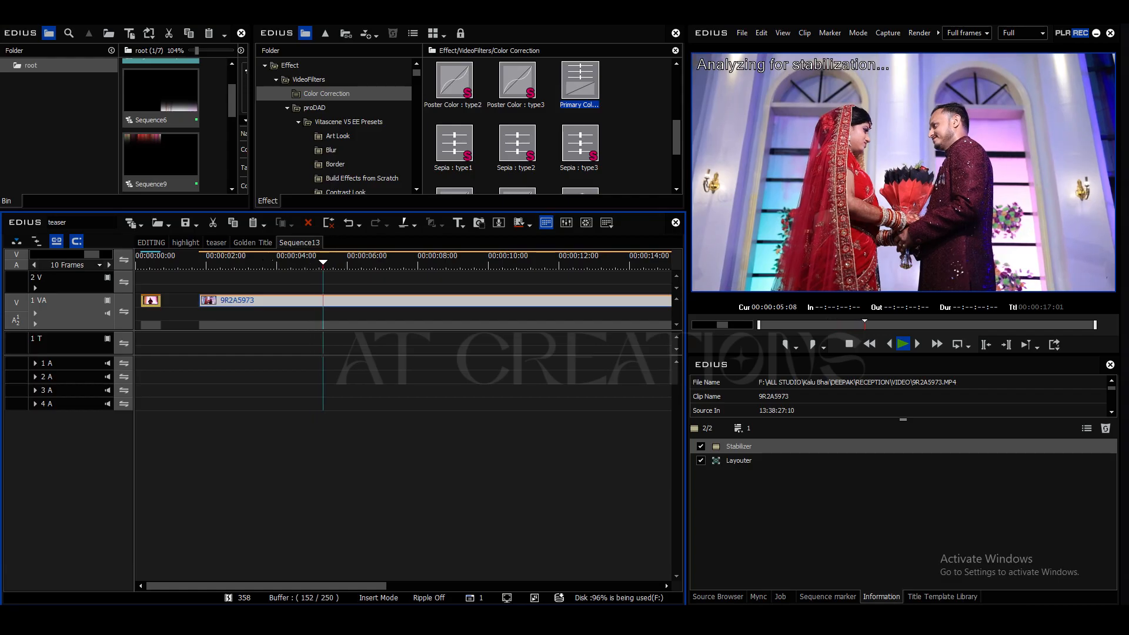
{"action": "left_click", "coordinate": [700, 446]}
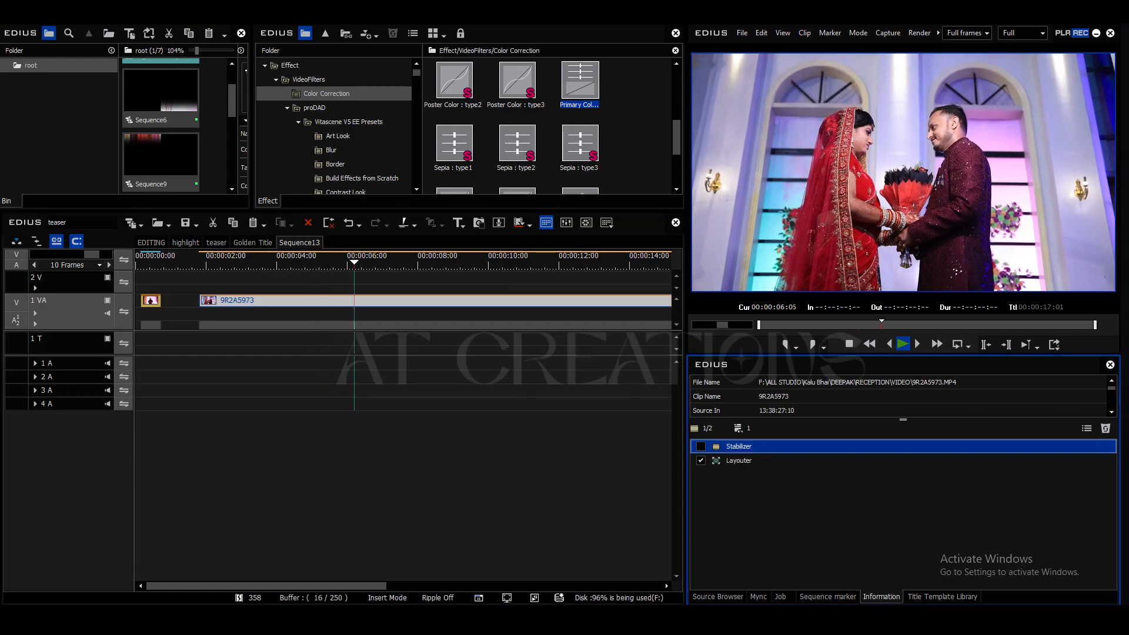
{"action": "left_click", "coordinate": [470, 458]}
Step: Trim the start of clip 9R2A5973 to 00:00:09:08 and play the remaining part
{"action": "left_click_drag", "start_coordinate": [388, 258], "coordinate": [464, 259]}
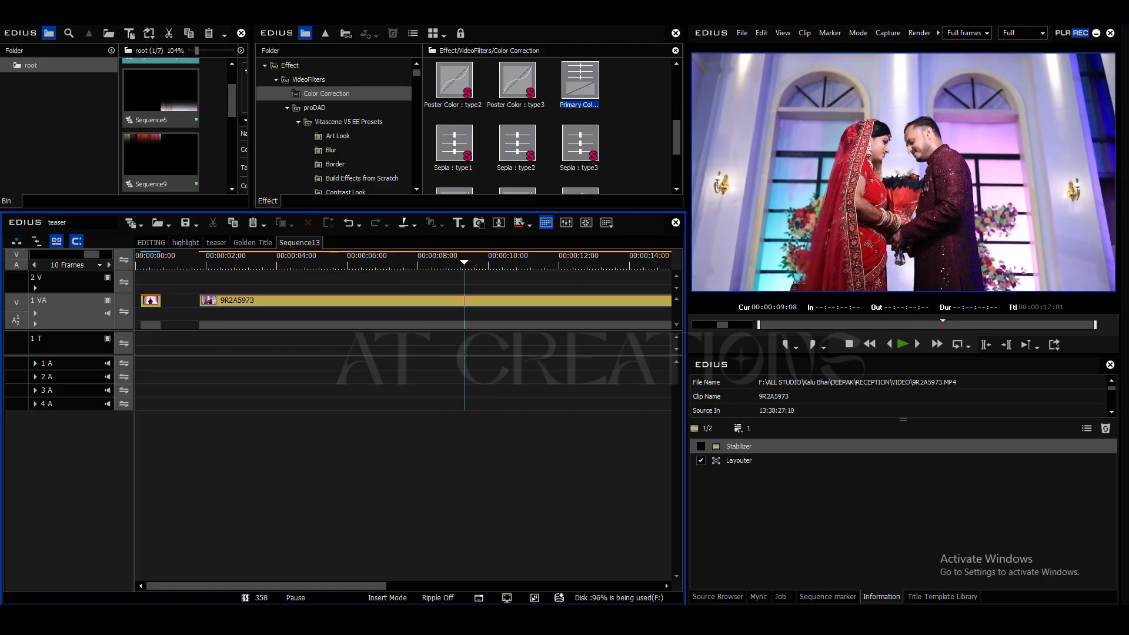
{"action": "left_click", "coordinate": [479, 300]}
{"action": "key", "text": "n"}
{"action": "key", "text": "space"}
{"action": "left_click", "coordinate": [478, 459]}
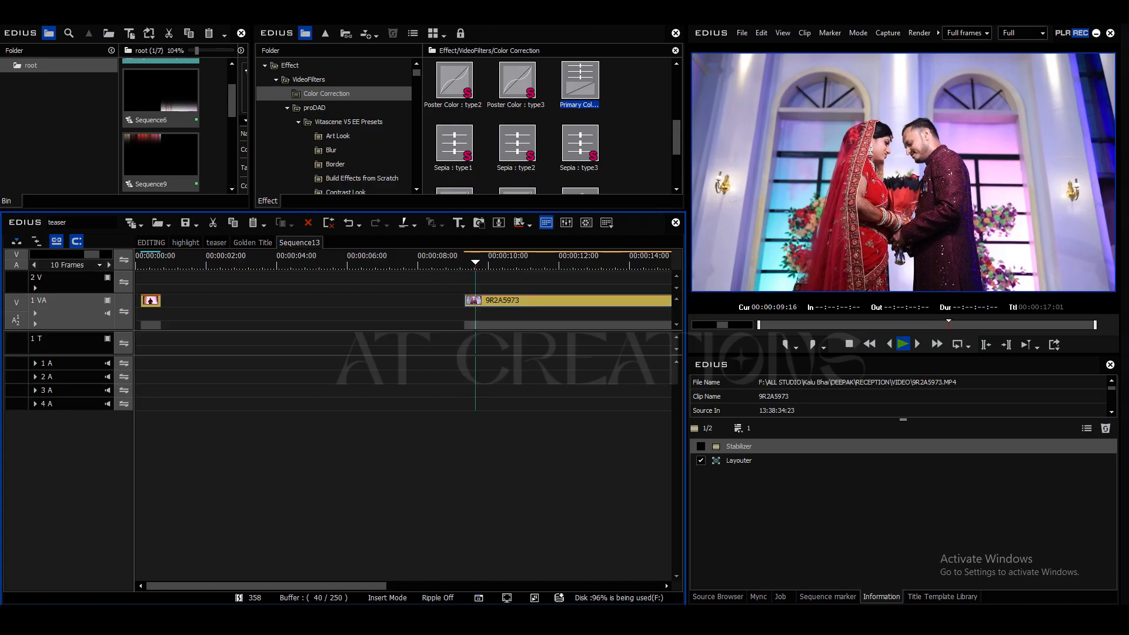
{"action": "key", "text": "ctrl+minus"}
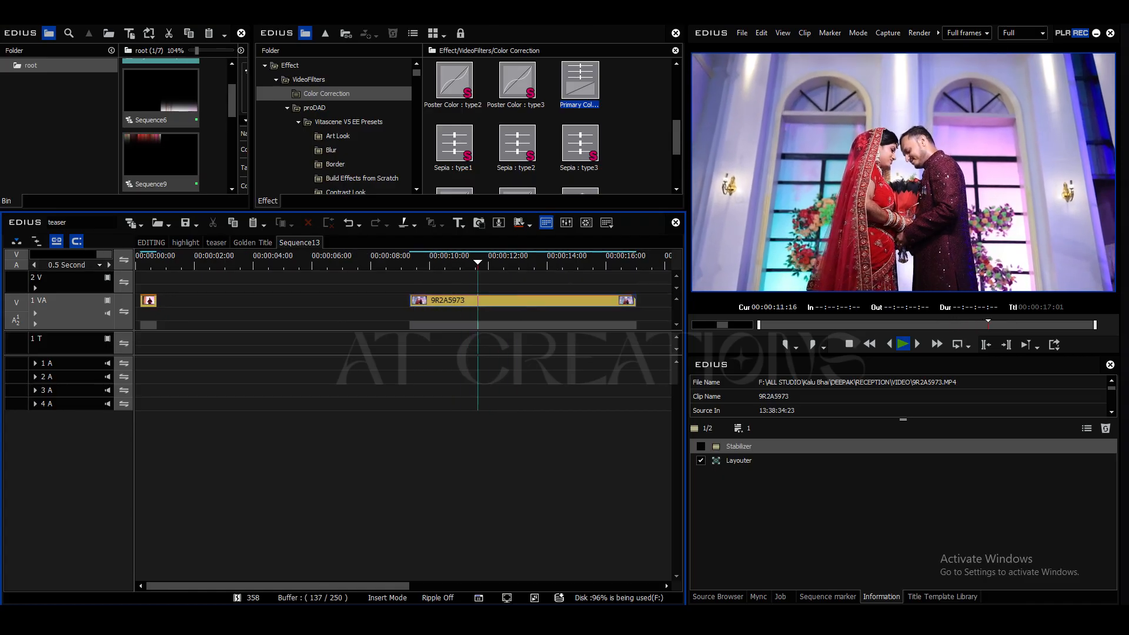
Step: Trim the end of clip 9R2A5973 to 00:00:12:09
{"action": "left_click", "coordinate": [523, 301]}
{"action": "key", "text": "space"}
{"action": "key", "text": "Left"}
{"action": "key", "text": "Left"}
{"action": "key", "text": "Left"}
{"action": "key", "text": "Left"}
{"action": "key", "text": "Left"}
{"action": "key", "text": "Left"}
{"action": "key", "text": "Left"}
{"action": "key", "text": "Left"}
{"action": "key", "text": "Left"}
{"action": "key", "text": "m"}
Step: Play clip 9R2A6002 from its beginning and extend it at both ends on the timeline
{"action": "left_click_drag", "start_coordinate": [498, 263], "coordinate": [424, 262]}
{"action": "key", "text": "Home"}
{"action": "key", "text": "s"}
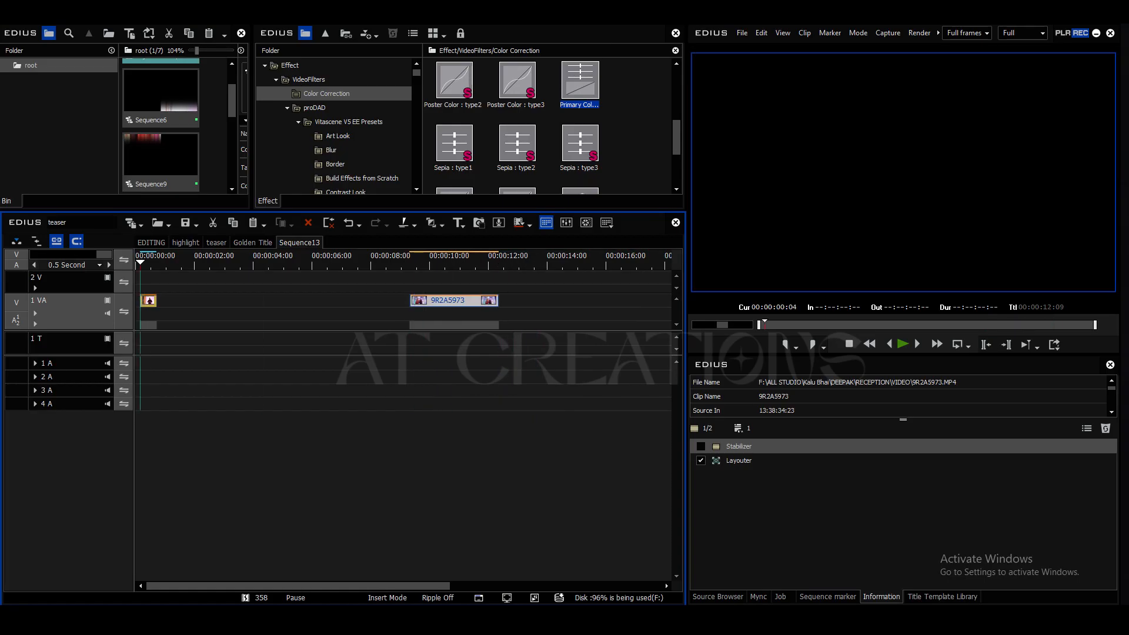
{"action": "key", "text": "ctrl+plus"}
{"action": "key", "text": "space"}
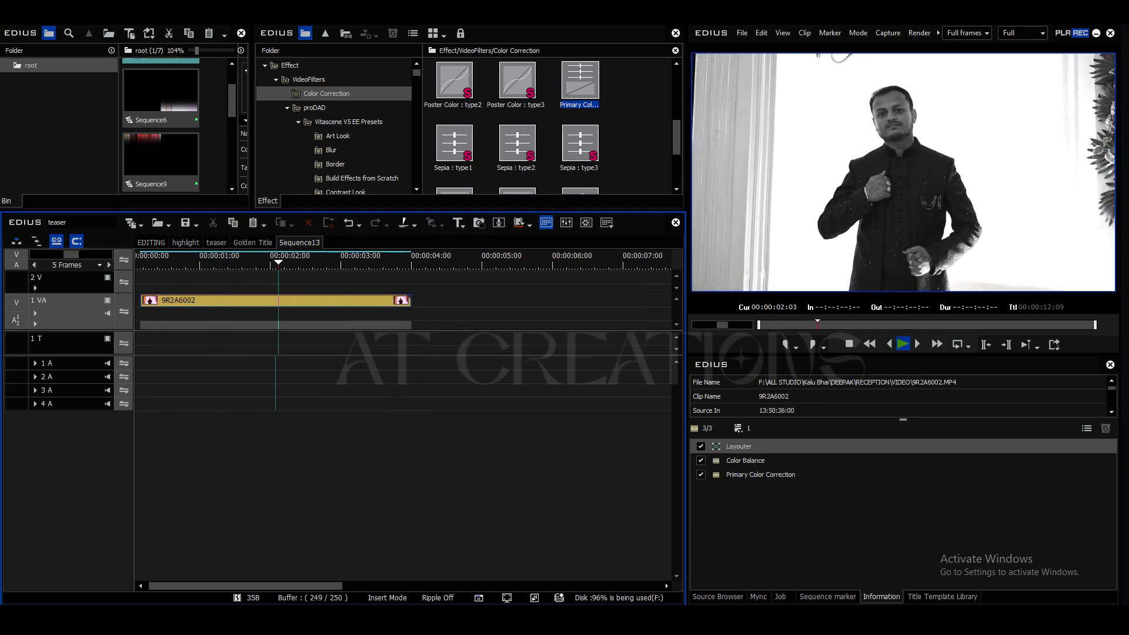
{"action": "key", "text": "space"}
{"action": "left_click_drag", "start_coordinate": [235, 300], "coordinate": [463, 301]}
{"action": "left_click_drag", "start_coordinate": [370, 301], "coordinate": [66, 302]}
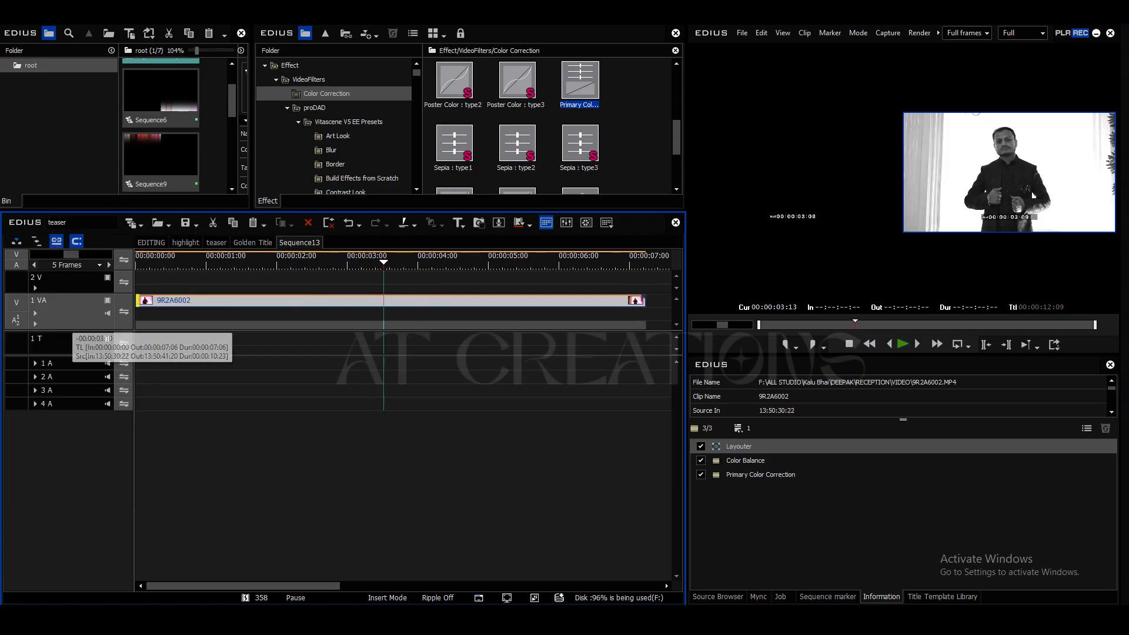
Step: Move clip 9R2A6002 up to track 2 V, starting at about one second, and play it
{"action": "scroll", "coordinate": [66, 302], "scroll_direction": "down", "scroll_amount": 2}
{"action": "left_click_drag", "start_coordinate": [194, 301], "coordinate": [161, 278]}
{"action": "left_click", "coordinate": [184, 262]}
{"action": "key", "text": "space"}
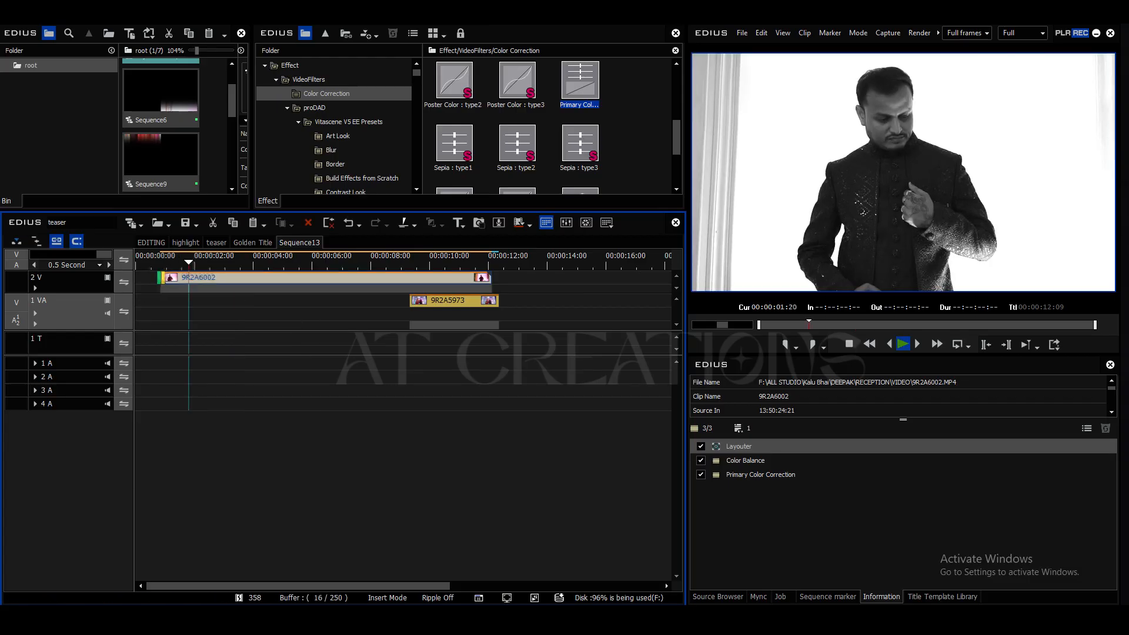
Step: Trim the start of clip 9R2A6002 on track 2 V to 00:00:04:20
{"action": "left_click", "coordinate": [297, 278]}
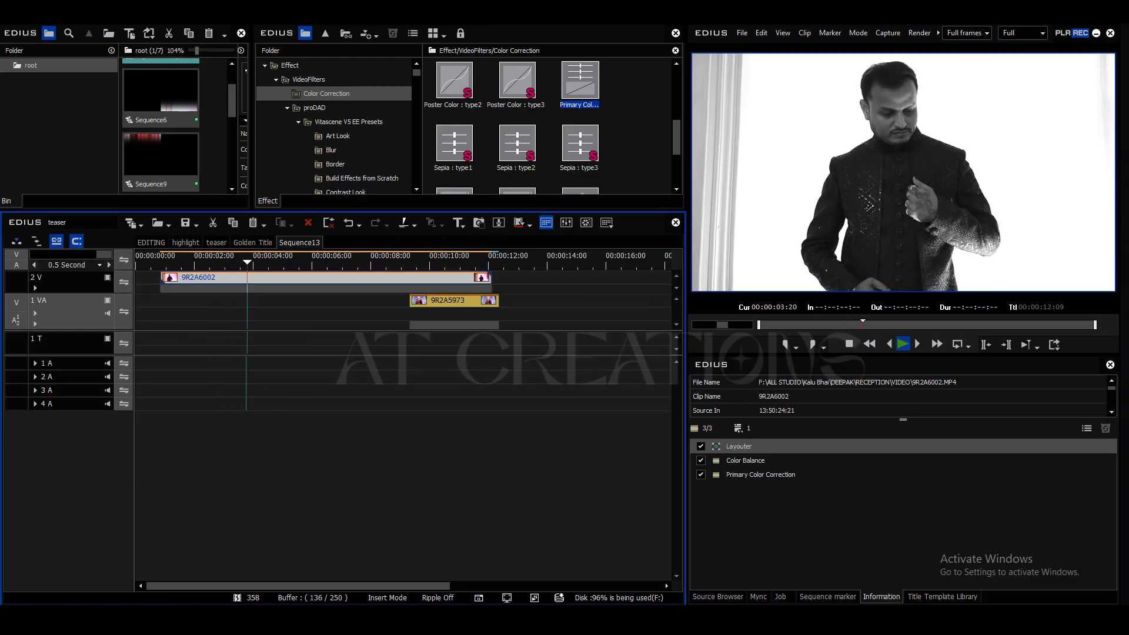
{"action": "key", "text": "space"}
{"action": "key", "text": "n"}
{"action": "key", "text": "space"}
{"action": "key", "text": "space"}
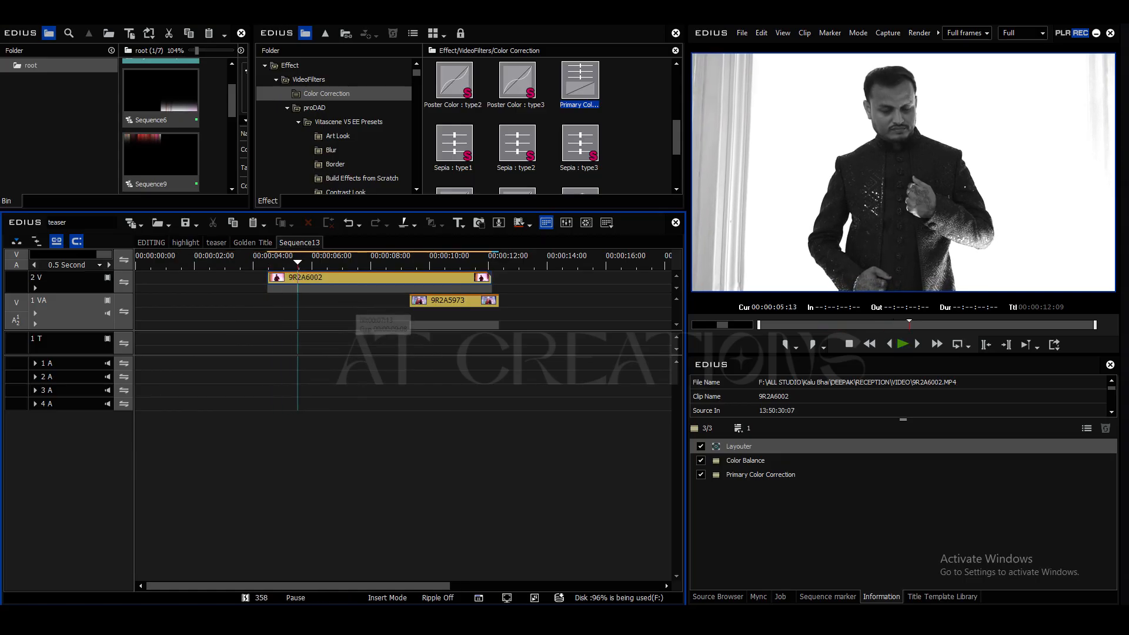
{"action": "key", "text": "Left"}
{"action": "key", "text": "Left"}
{"action": "key", "text": "Left"}
{"action": "key", "text": "Left"}
{"action": "key", "text": "Left"}
{"action": "key", "text": "Left"}
{"action": "key", "text": "Left"}
{"action": "key", "text": "Left"}
{"action": "key", "text": "Left"}
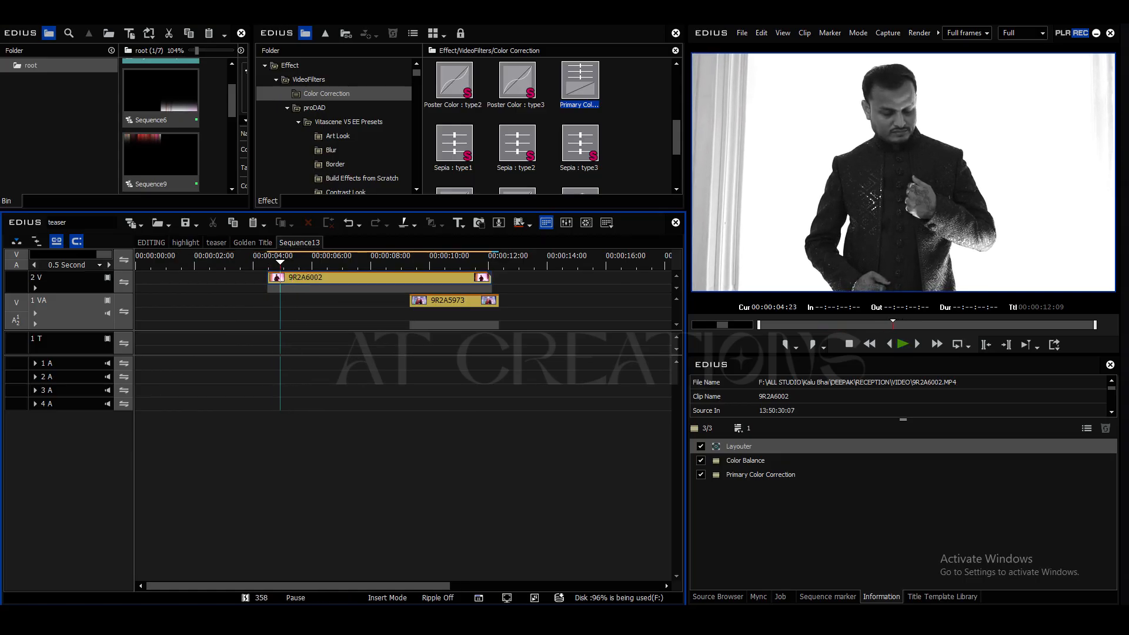
{"action": "left_click", "coordinate": [379, 277]}
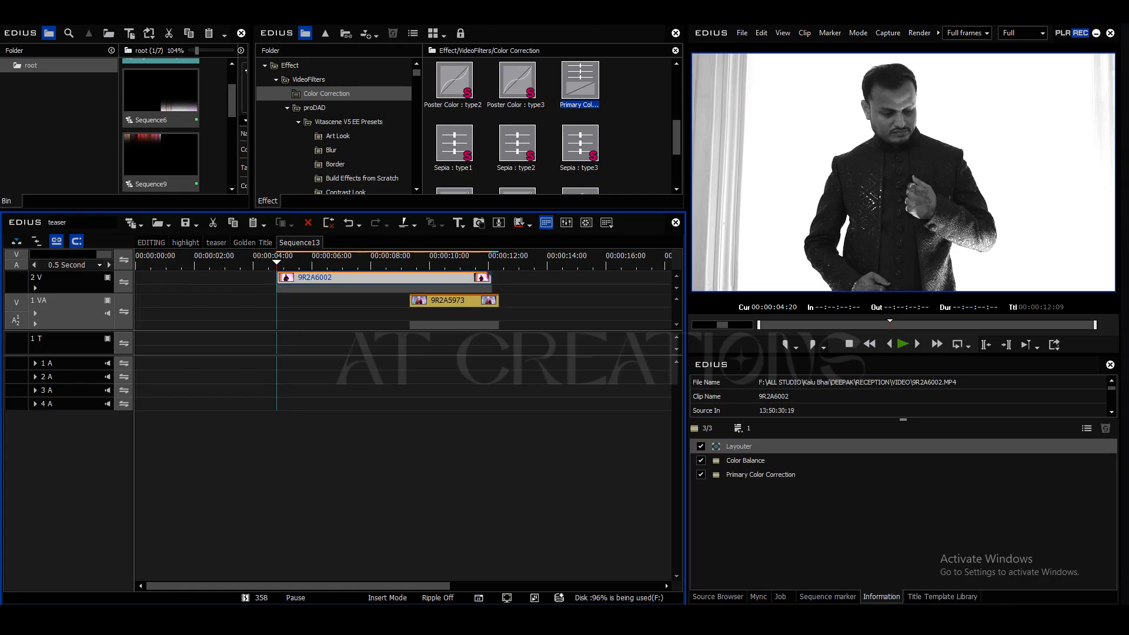
Step: Change the forward playback speed rate of clip 9R2A6002 on track 2 V and play the clip
{"action": "key", "text": "alt+e"}
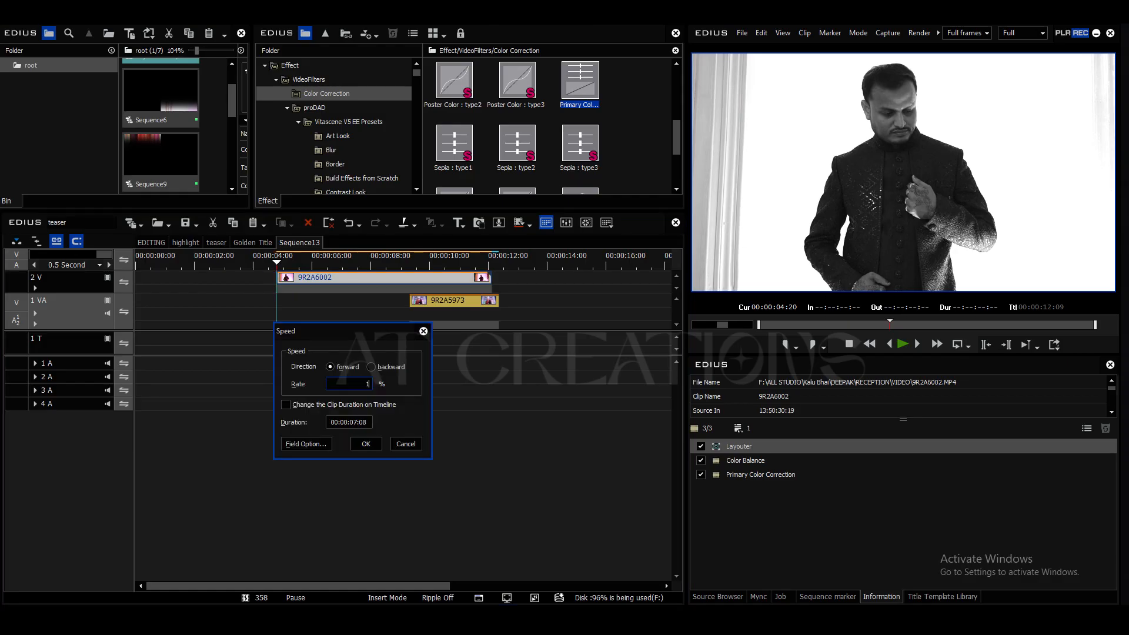
{"action": "key", "text": "Return"}
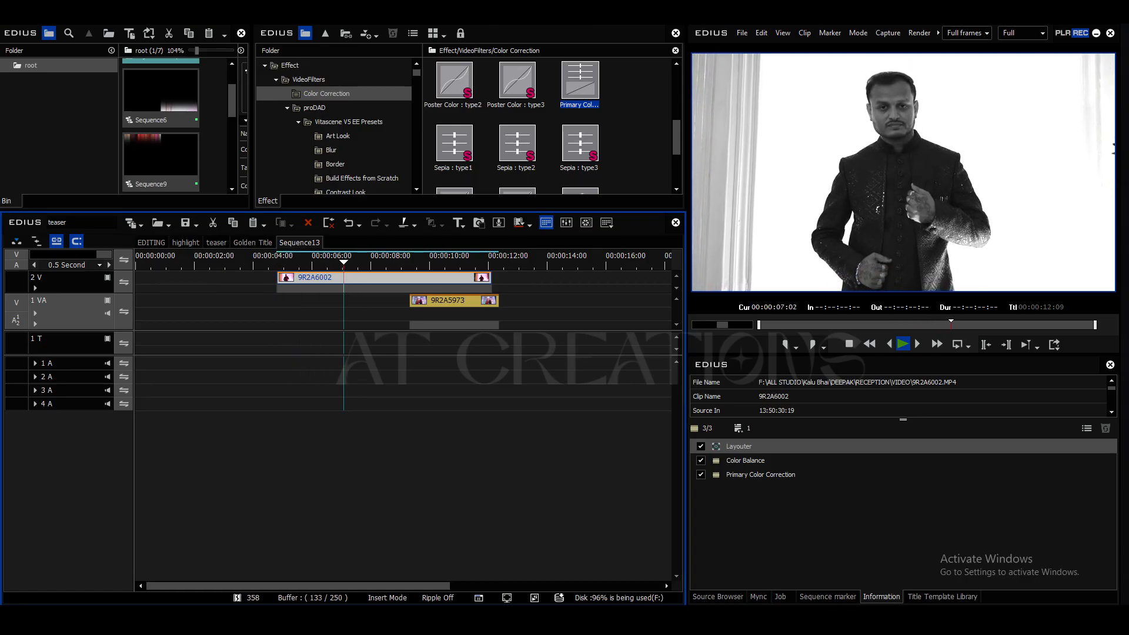
{"action": "left_click", "coordinate": [518, 314]}
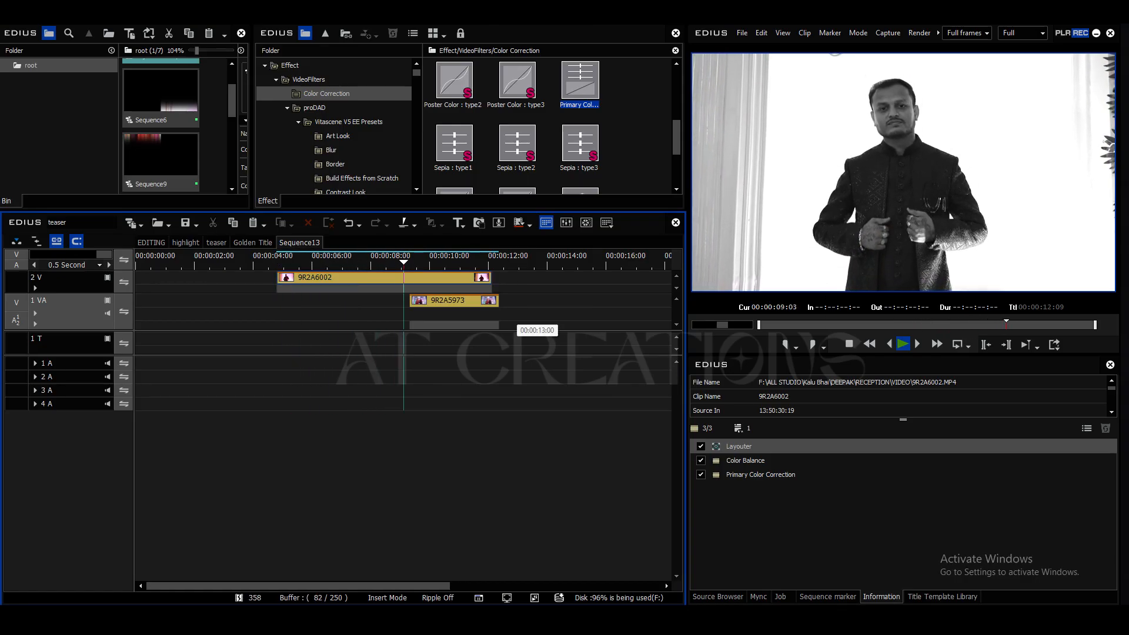
Step: Extend clip 9R2A6002 beyond its current end, continue playback, and trim its end to 00:00:12:14
{"action": "left_click_drag", "start_coordinate": [491, 278], "coordinate": [599, 278]}
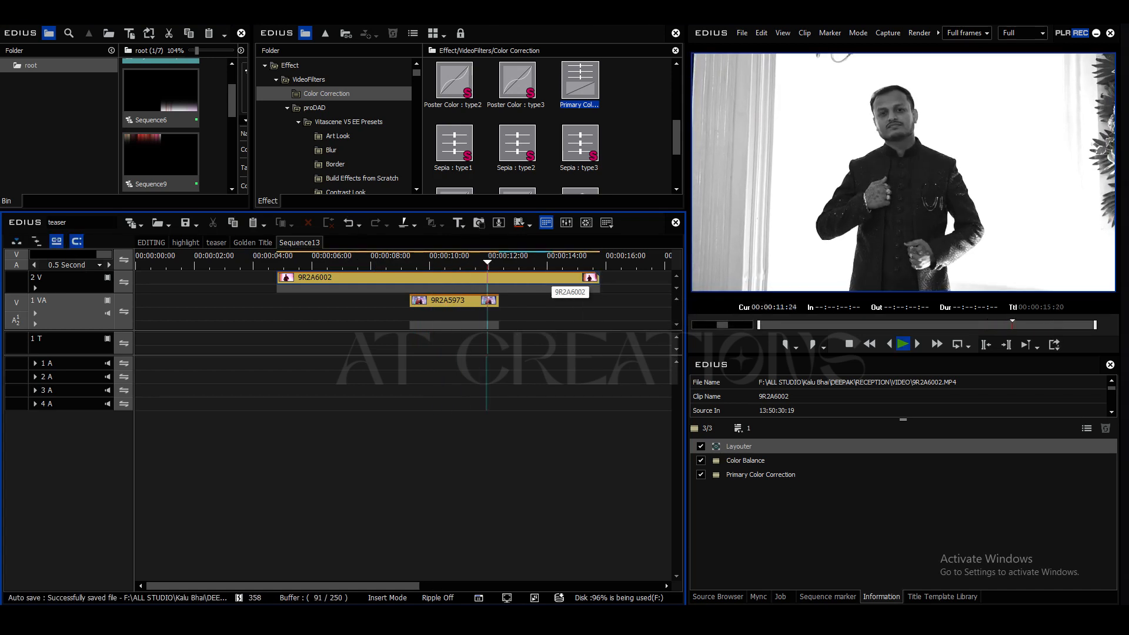
{"action": "key", "text": "space"}
{"action": "left_click", "coordinate": [551, 278]}
{"action": "key", "text": "n"}
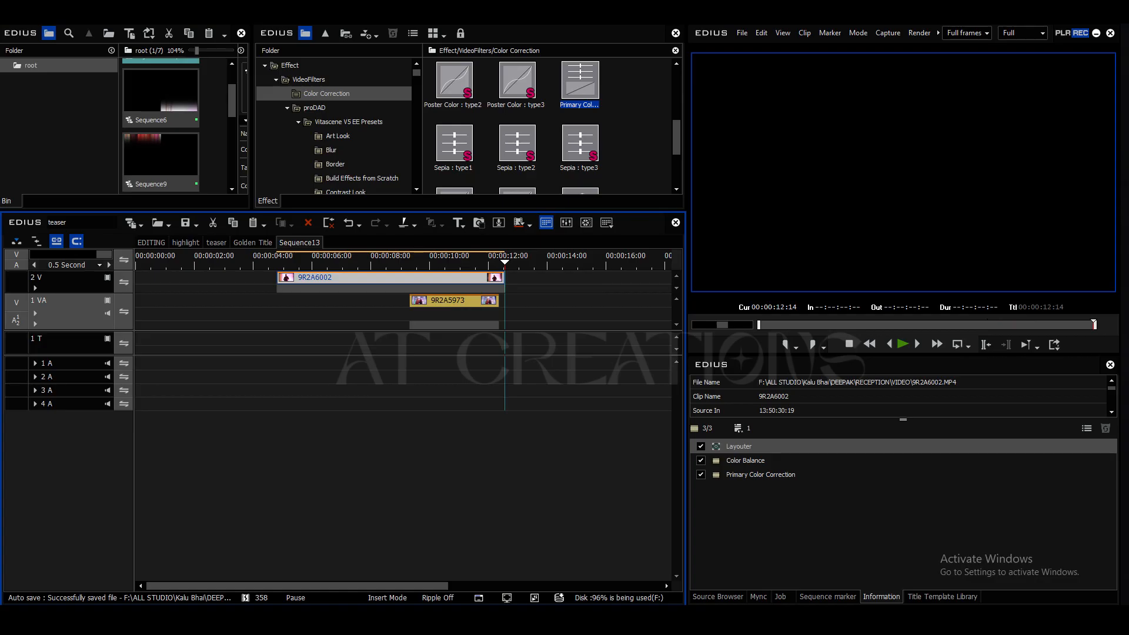
Step: Move clip 9R2A5973 along track 1 VA so it starts together with clip 9R2A6002 at 00:00:04:20
{"action": "left_click_drag", "start_coordinate": [448, 301], "coordinate": [315, 300]}
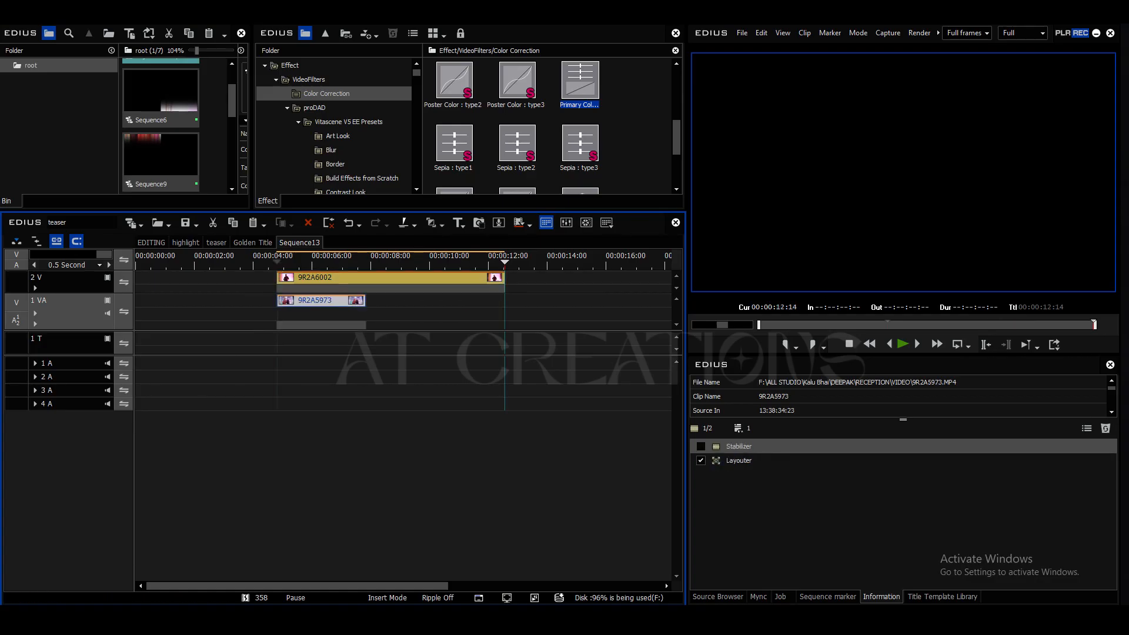
{"action": "key", "text": "a"}
{"action": "key", "text": "a"}
Step: Set the speed rate of clip 9R2A5973 to 60% and extend its end to match the end of clip 9R2A6002
{"action": "key", "text": "alt+e"}
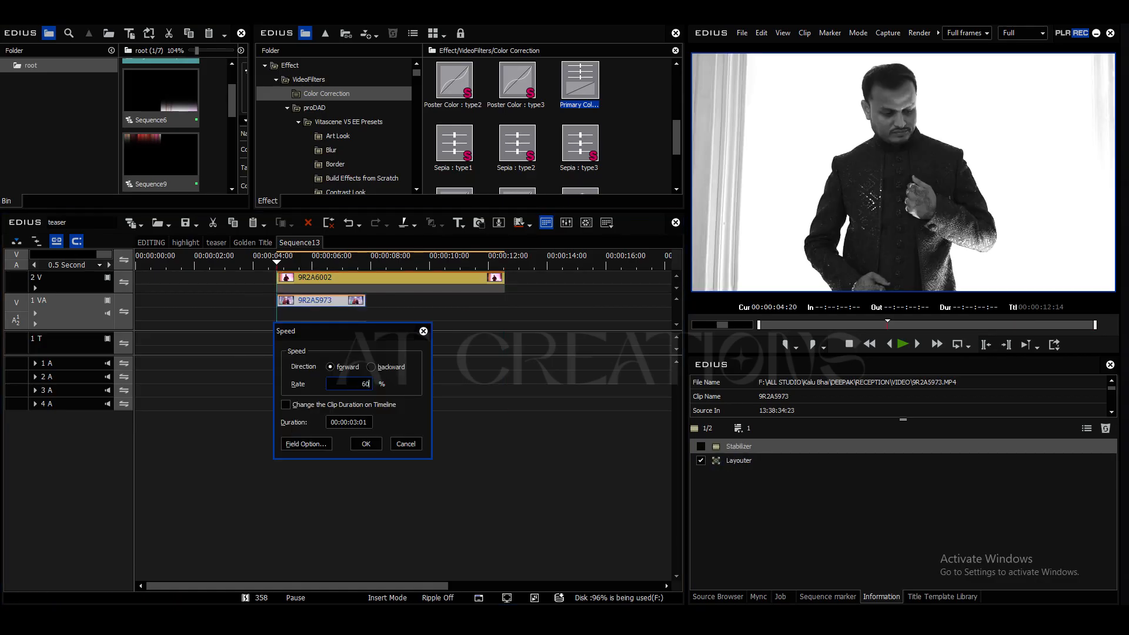
{"action": "key", "text": "Return"}
{"action": "left_click_drag", "start_coordinate": [364, 301], "coordinate": [505, 305]}
Step: Move clip 9R2A5973 along track 1 VA to start at about 15 seconds, play it, and save the project
{"action": "left_click_drag", "start_coordinate": [426, 301], "coordinate": [622, 280]}
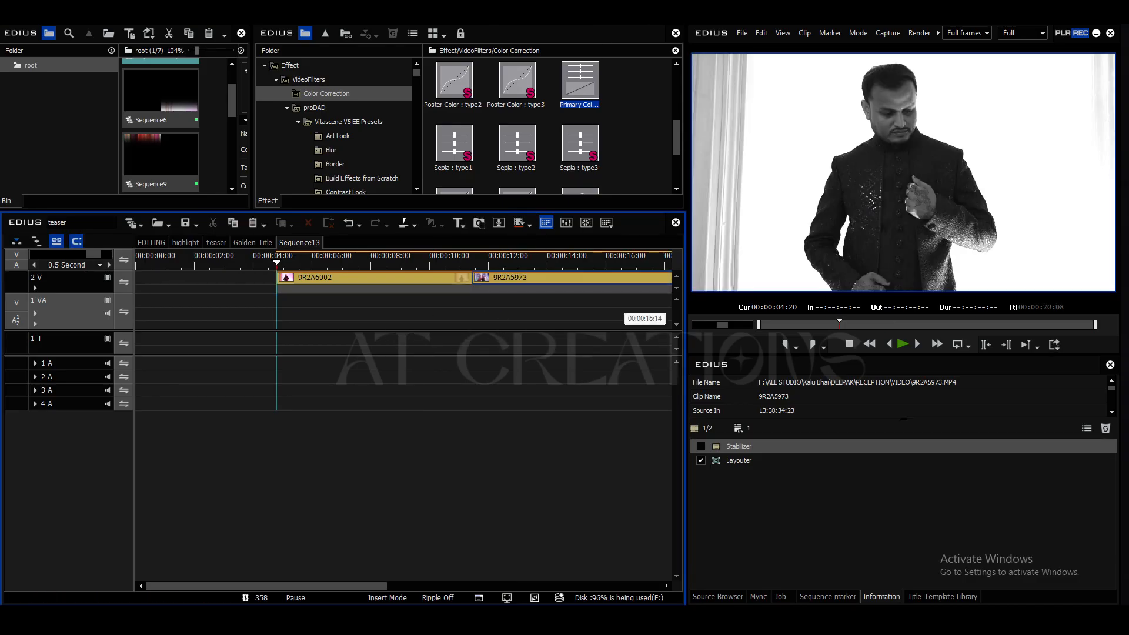
{"action": "key", "text": "ctrl+z"}
{"action": "key", "text": "ctrl+KP_Subtract"}
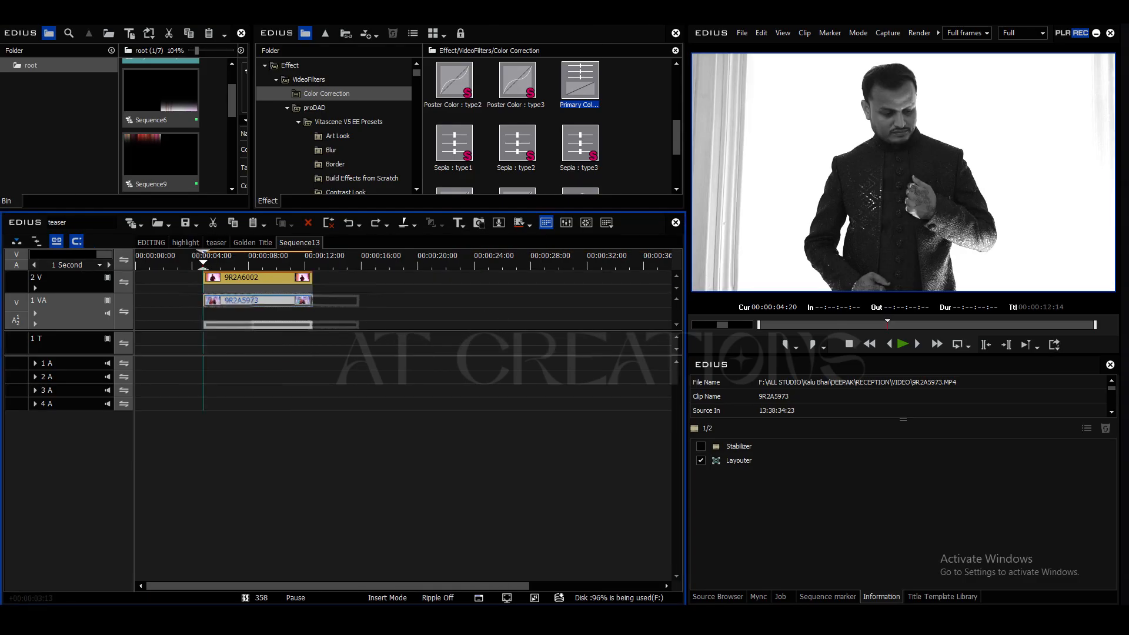
{"action": "mouse_move", "coordinate": [369, 263]}
{"action": "left_mouse_down"}
{"action": "mouse_move", "coordinate": [424, 263]}
{"action": "mouse_move", "coordinate": [348, 263]}
{"action": "left_mouse_up"}
{"action": "key", "text": "space"}
{"action": "left_click", "coordinate": [502, 285]}
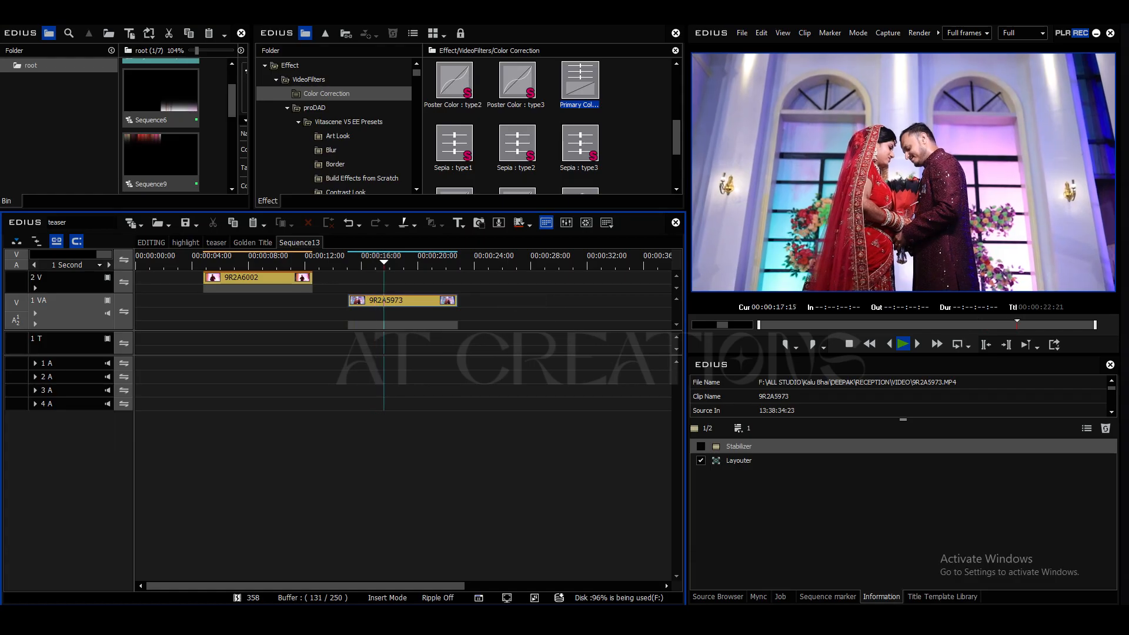
{"action": "key", "text": "space"}
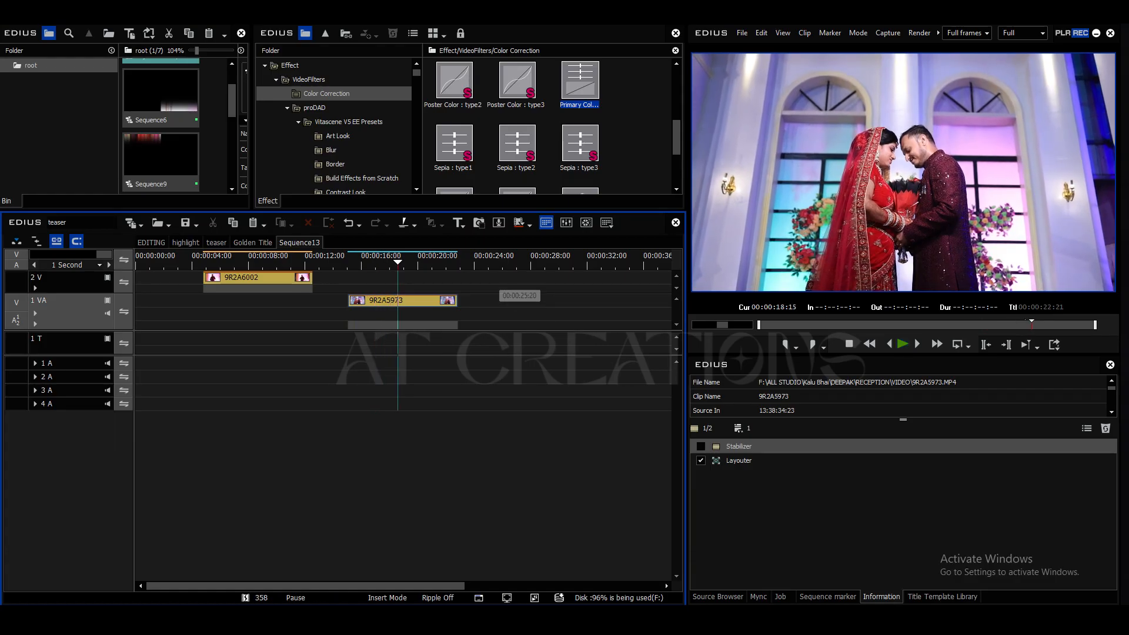
{"action": "key", "text": "ctrl+s"}
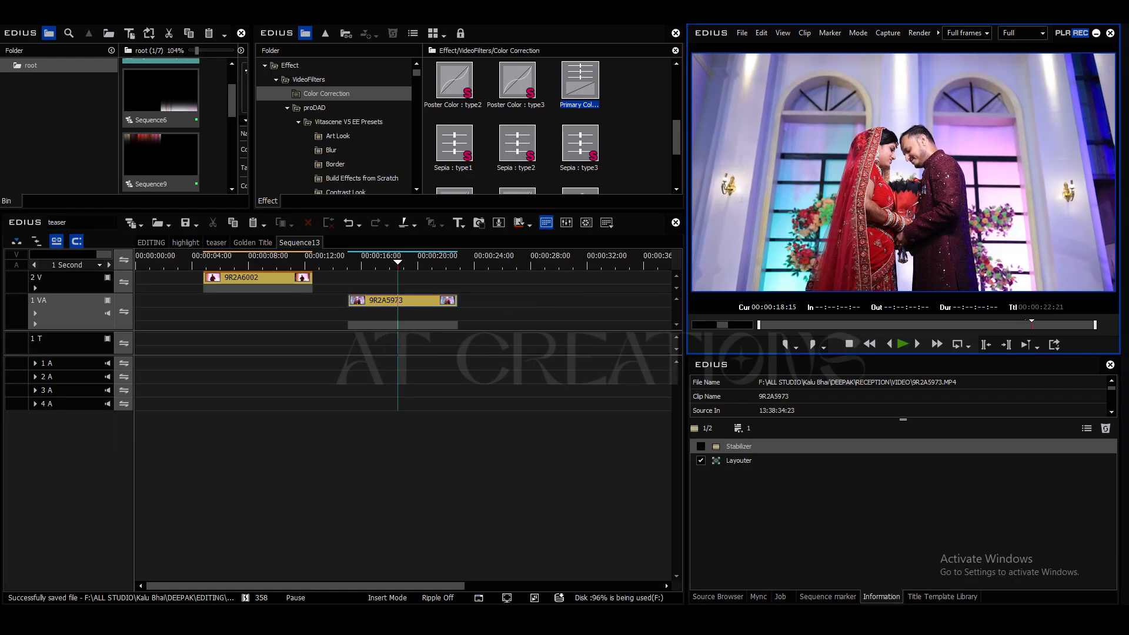
Step: Move clip 9R2A6002 down to track 1 VA and place clip 9R2A5973 directly above it on track 2 V
{"action": "left_click_drag", "start_coordinate": [371, 263], "coordinate": [238, 262]}
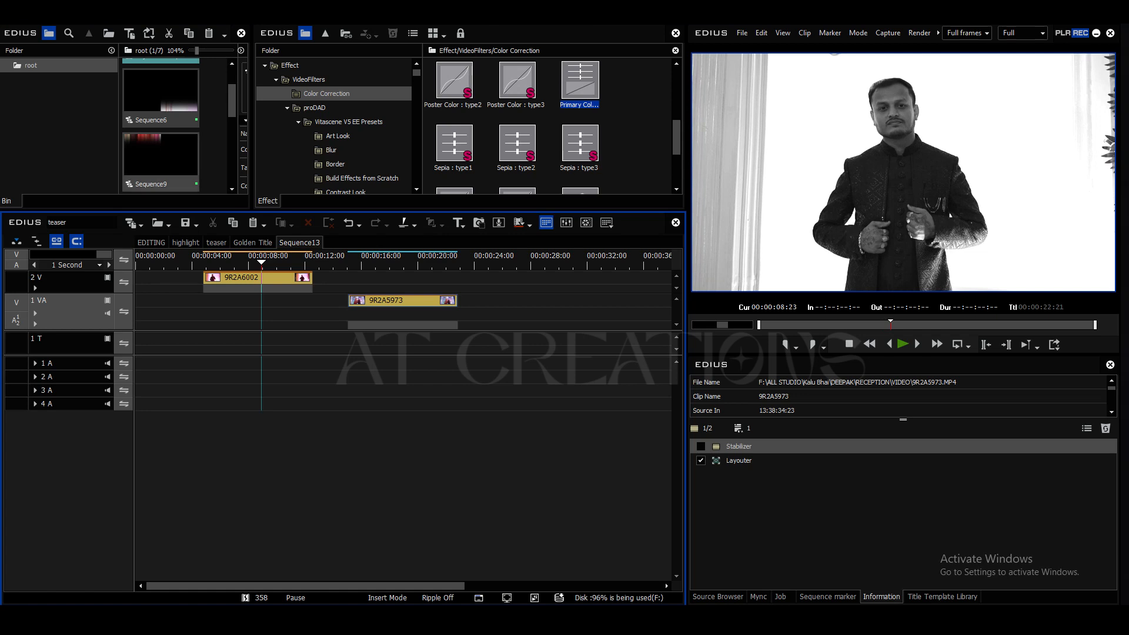
{"action": "left_click", "coordinate": [348, 122]}
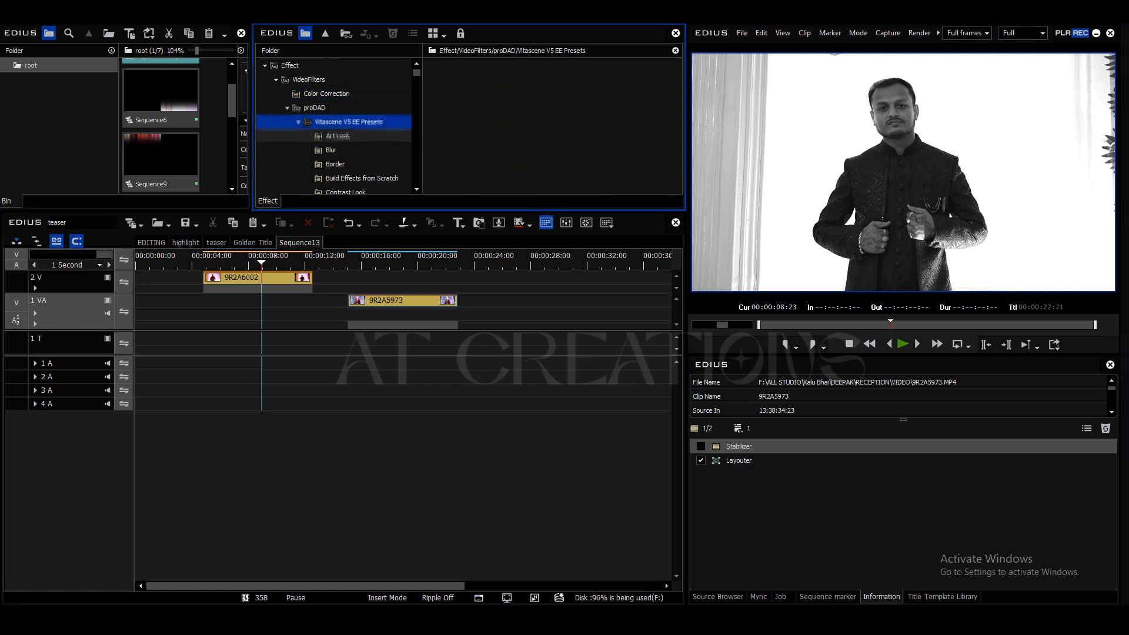
{"action": "left_click_drag", "start_coordinate": [257, 278], "coordinate": [257, 301]}
{"action": "left_click_drag", "start_coordinate": [402, 301], "coordinate": [221, 263]}
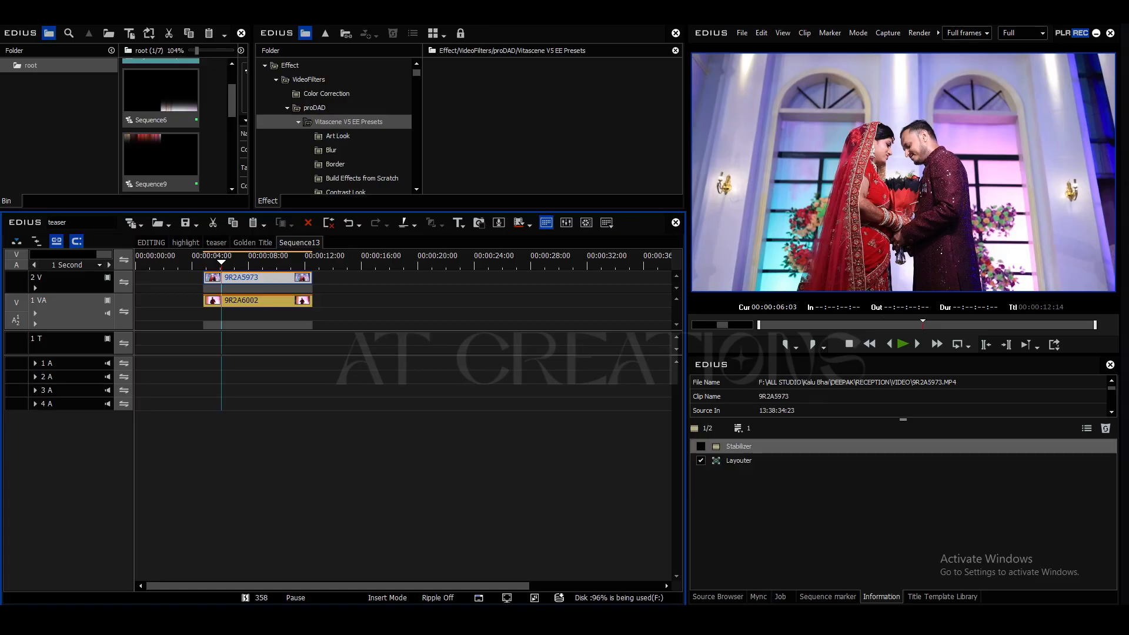
Step: In the Layouter of clip 9R2A5973, scale the couple shot to 74.90% and position it at X -0.94%, Y 12.31%
{"action": "left_click", "coordinate": [739, 460]}
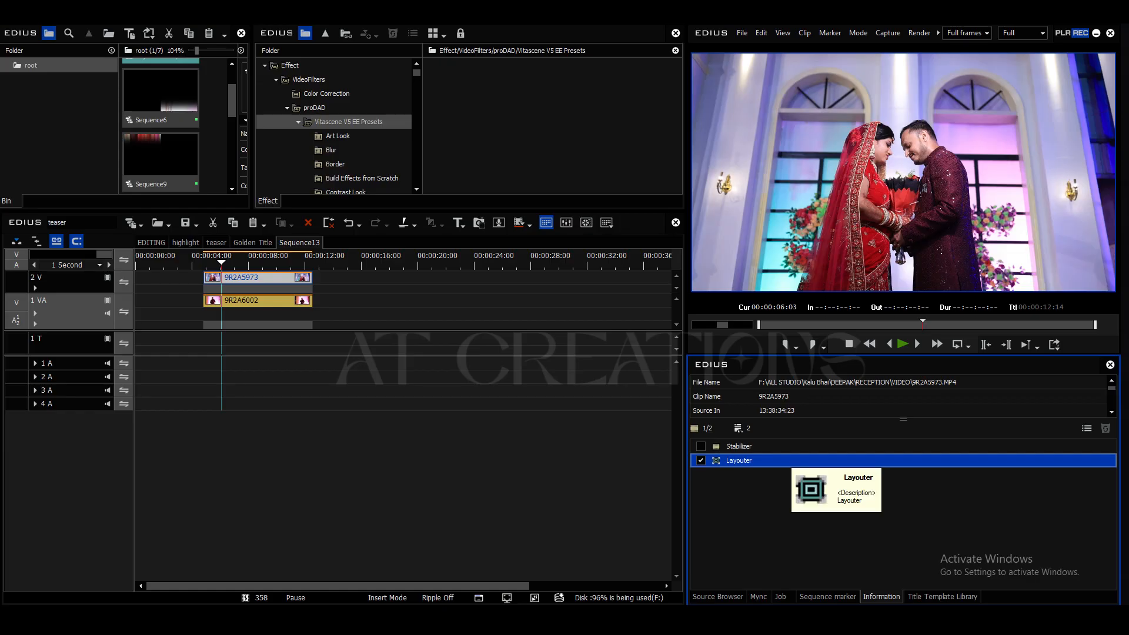
{"action": "double_click", "coordinate": [782, 460]}
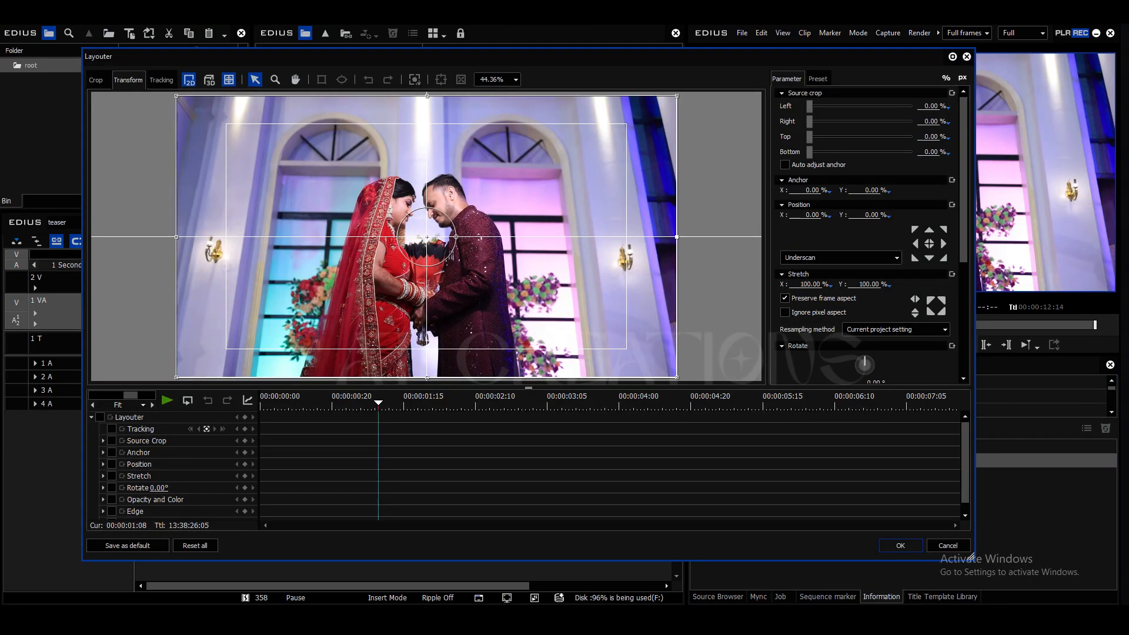
{"action": "left_click_drag", "start_coordinate": [676, 237], "coordinate": [571, 237]}
{"action": "left_click_drag", "start_coordinate": [458, 252], "coordinate": [457, 298]}
{"action": "left_click_drag", "start_coordinate": [570, 201], "coordinate": [598, 185]}
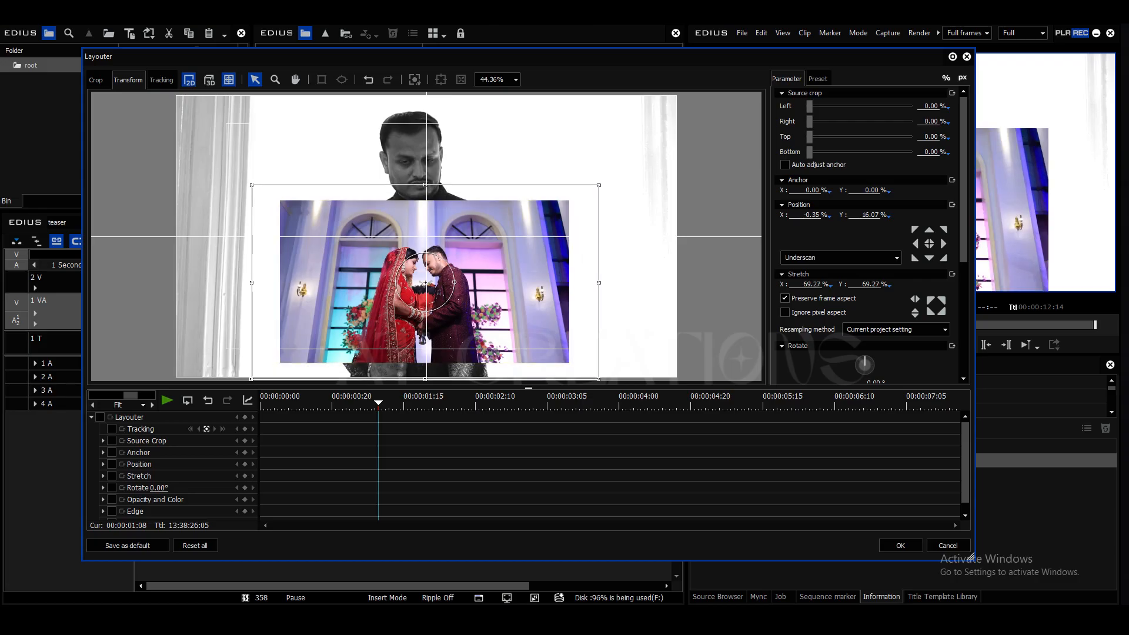
{"action": "left_click_drag", "start_coordinate": [425, 282], "coordinate": [421, 271]}
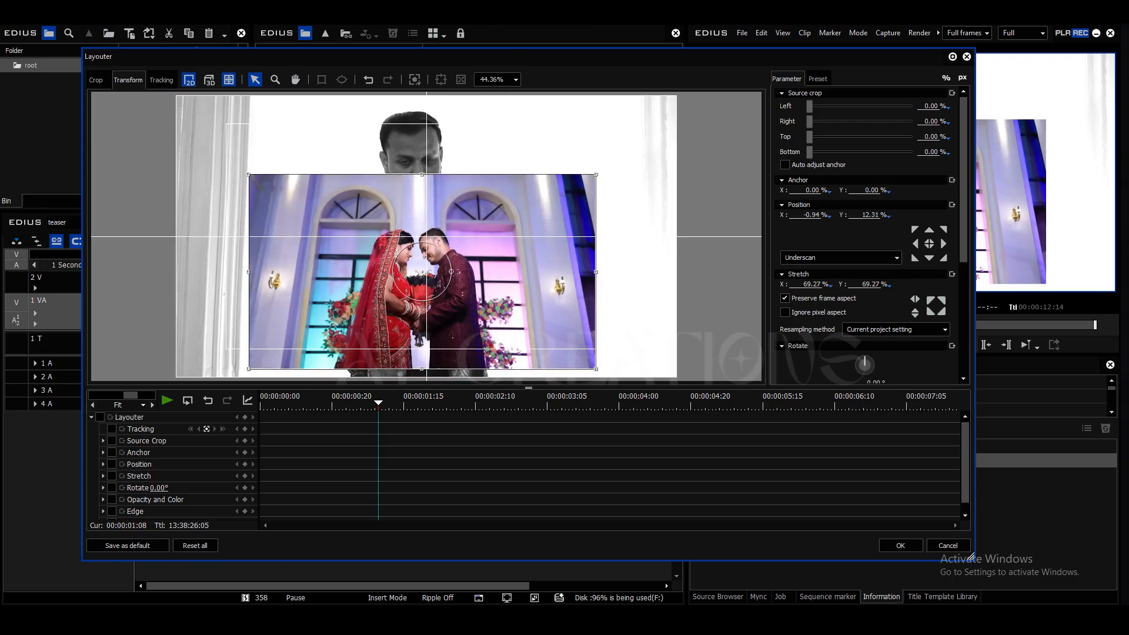
{"action": "left_click_drag", "start_coordinate": [596, 272], "coordinate": [610, 272]}
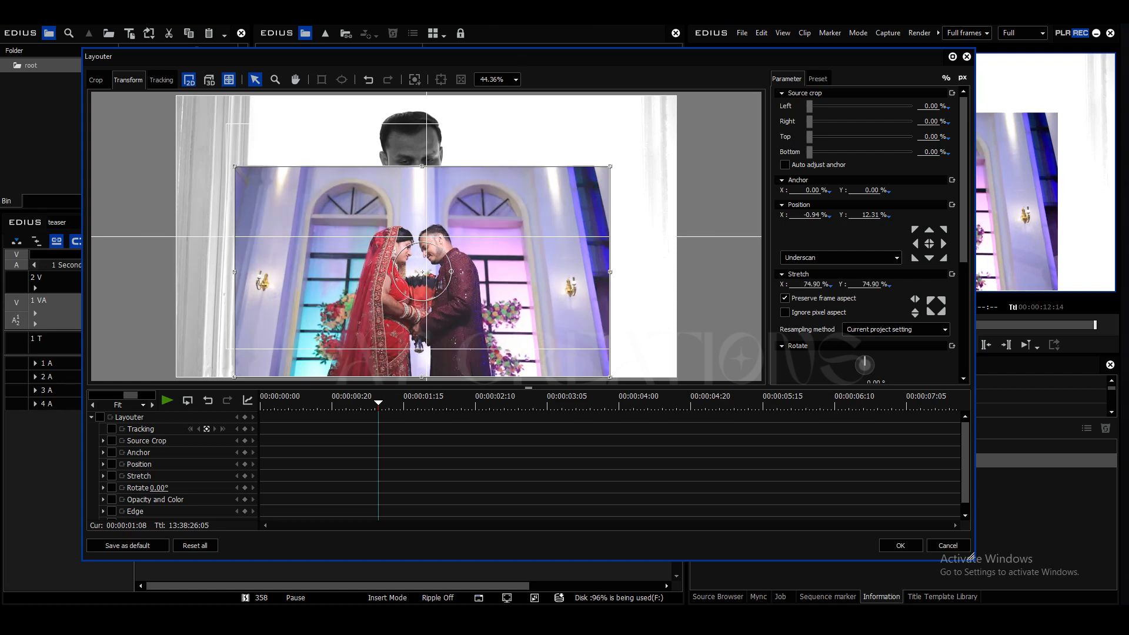
Step: Crop the couple shot by 19.41% at its left, 20.00% at its right and 14.12% at its top
{"action": "scroll", "coordinate": [864, 235], "scroll_direction": "down", "scroll_amount": 5}
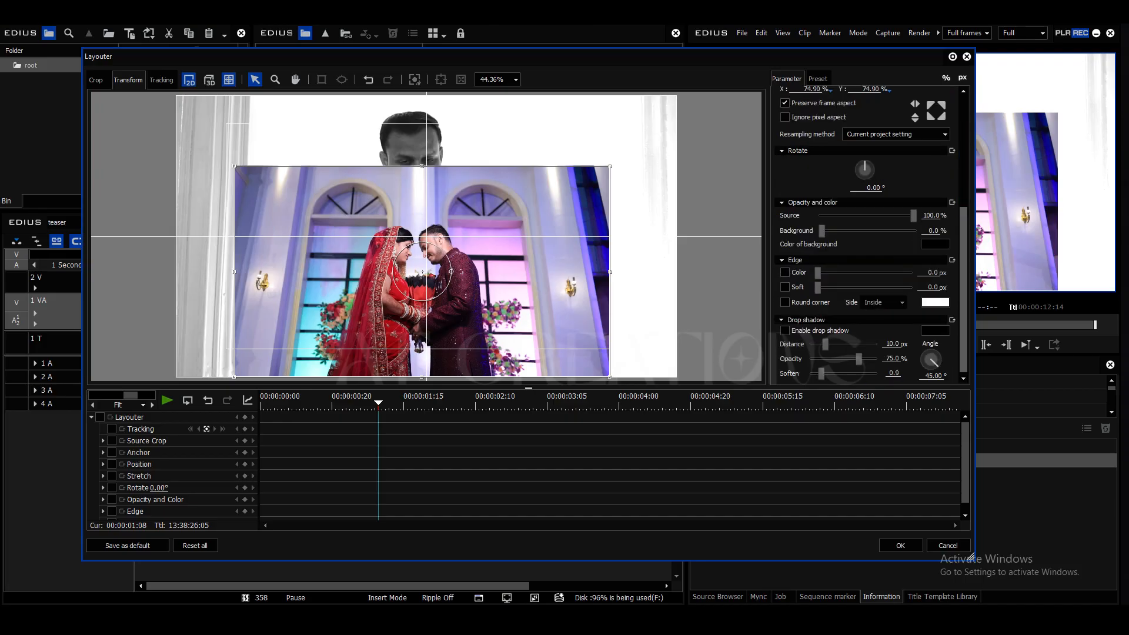
{"action": "scroll", "coordinate": [865, 235], "scroll_direction": "up", "scroll_amount": 5}
{"action": "mouse_move", "coordinate": [809, 121]}
{"action": "left_mouse_down"}
{"action": "mouse_move", "coordinate": [832, 121]}
{"action": "mouse_move", "coordinate": [813, 106]}
{"action": "mouse_move", "coordinate": [835, 106]}
{"action": "mouse_move", "coordinate": [811, 137]}
{"action": "mouse_move", "coordinate": [836, 136]}
{"action": "mouse_move", "coordinate": [823, 136]}
{"action": "left_mouse_up"}
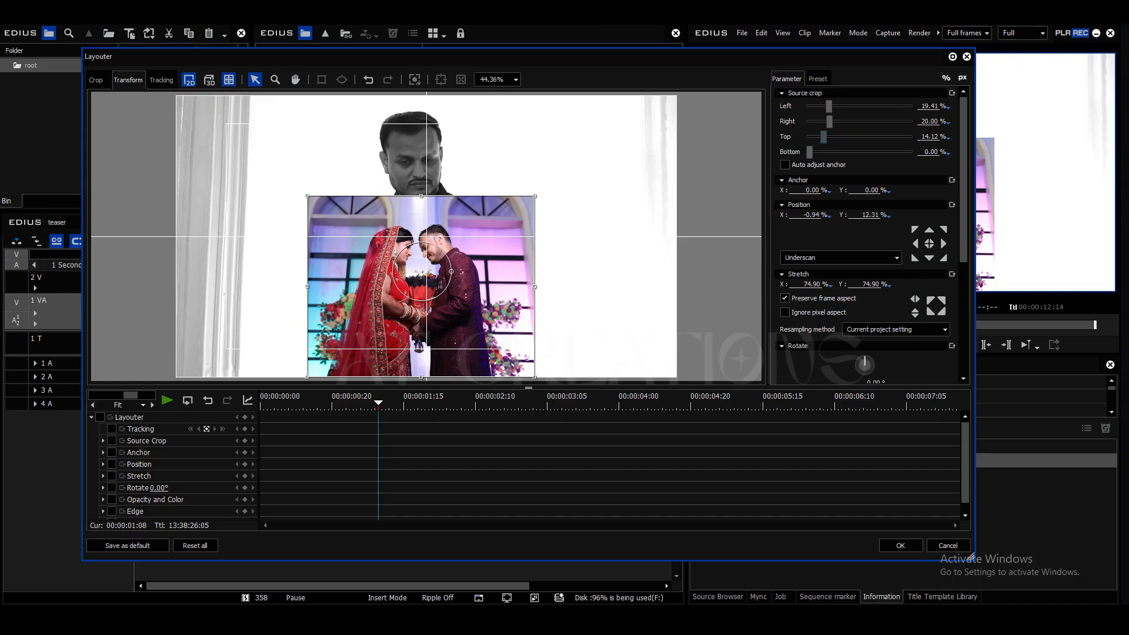
Step: Enable a soft edge of 120 px on the couple shot and apply the layout
{"action": "scroll", "coordinate": [864, 235], "scroll_direction": "down", "scroll_amount": 5}
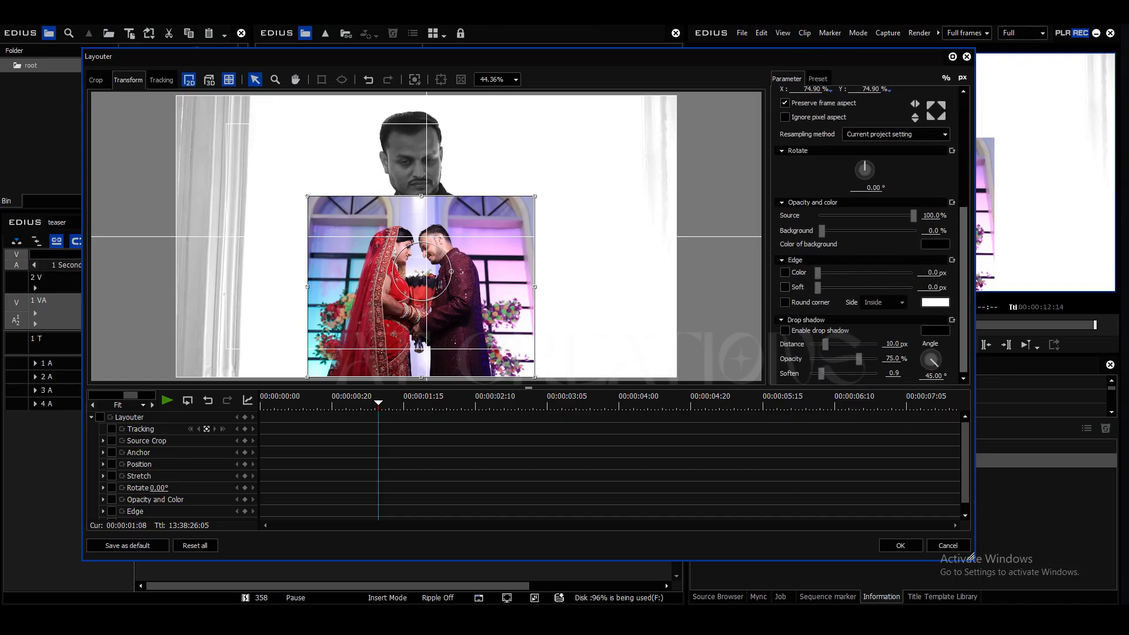
{"action": "left_click", "coordinate": [785, 287]}
{"action": "left_click_drag", "start_coordinate": [817, 287], "coordinate": [856, 286]}
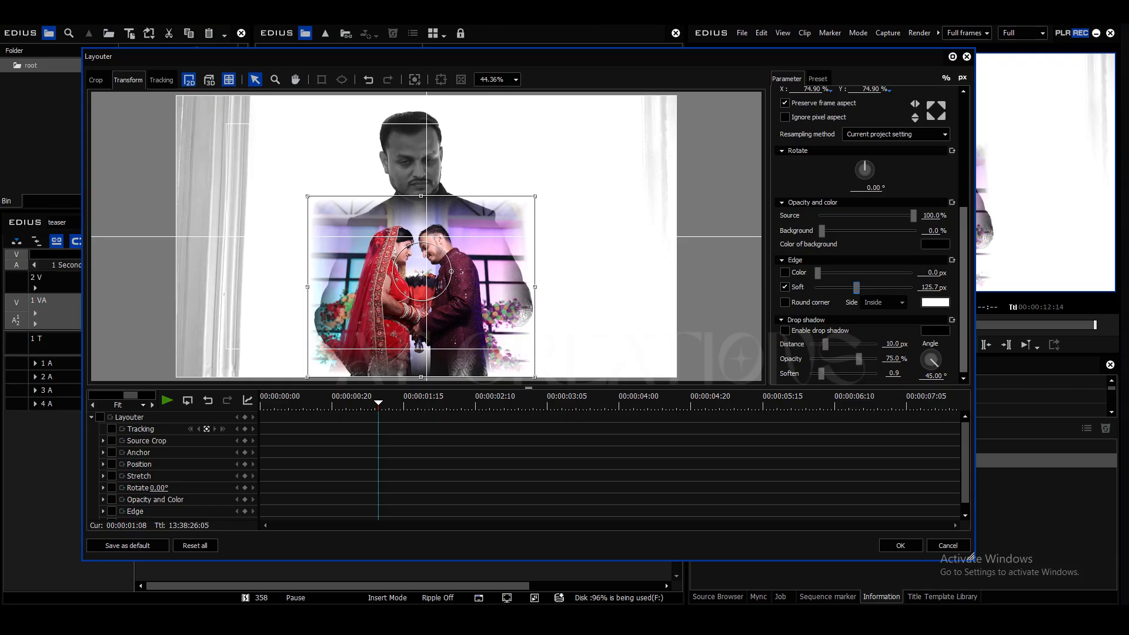
{"action": "left_click", "coordinate": [931, 287]}
{"action": "type", "text": "120"}
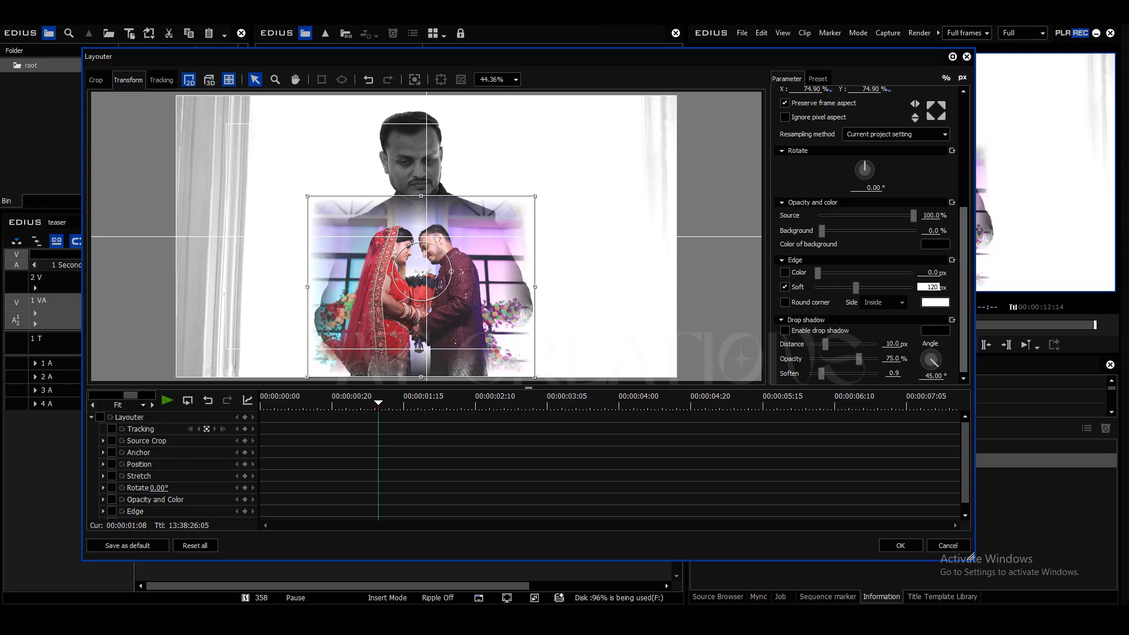
{"action": "key", "text": "Return"}
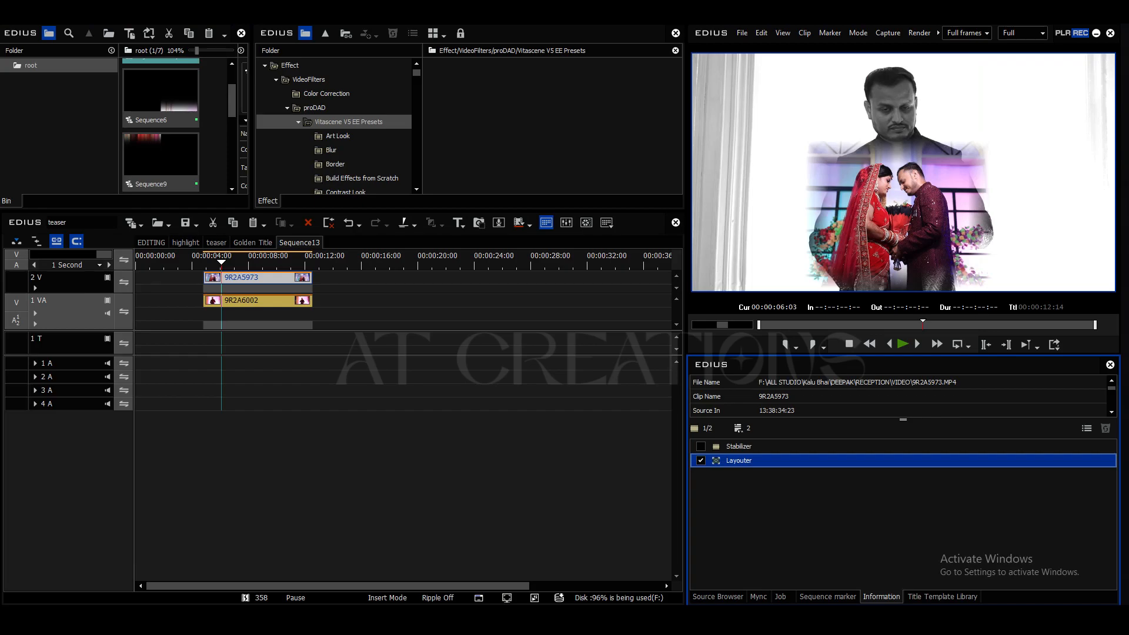
Step: Preview the layered clips full screen and save the project
{"action": "left_click", "coordinate": [376, 459]}
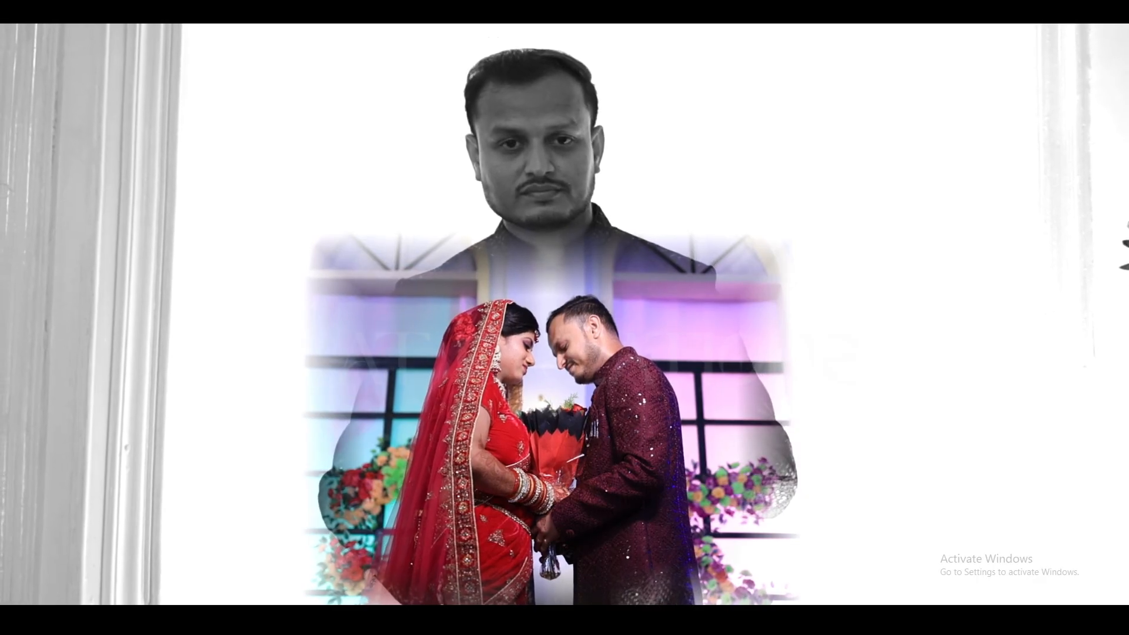
{"action": "key", "text": "Escape"}
{"action": "key", "text": "space"}
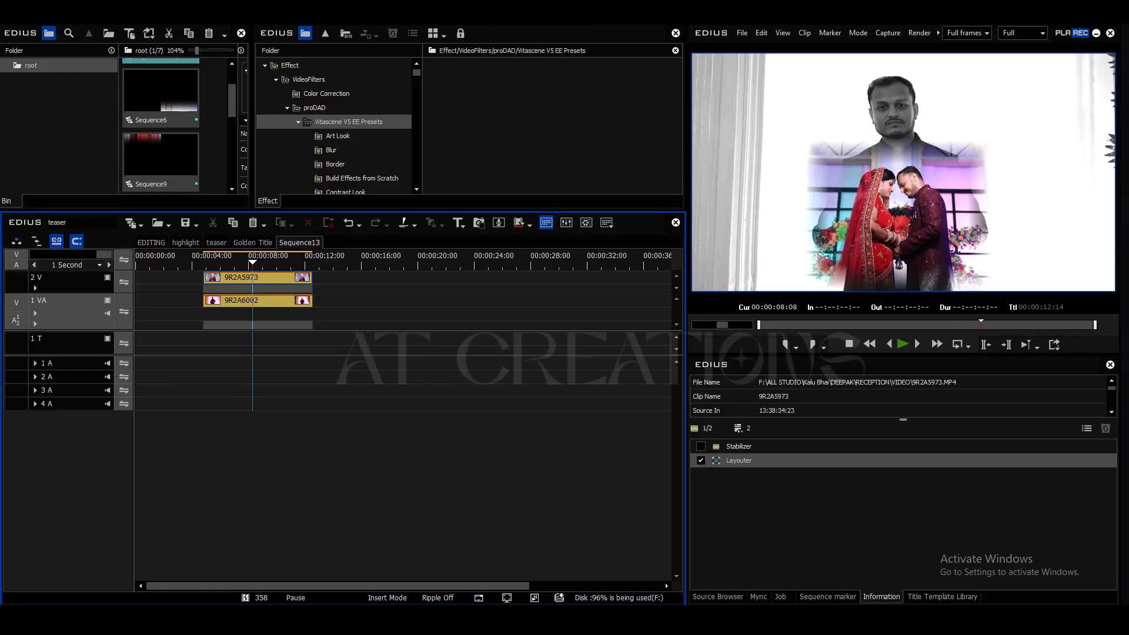
{"action": "key", "text": "ctrl+s"}
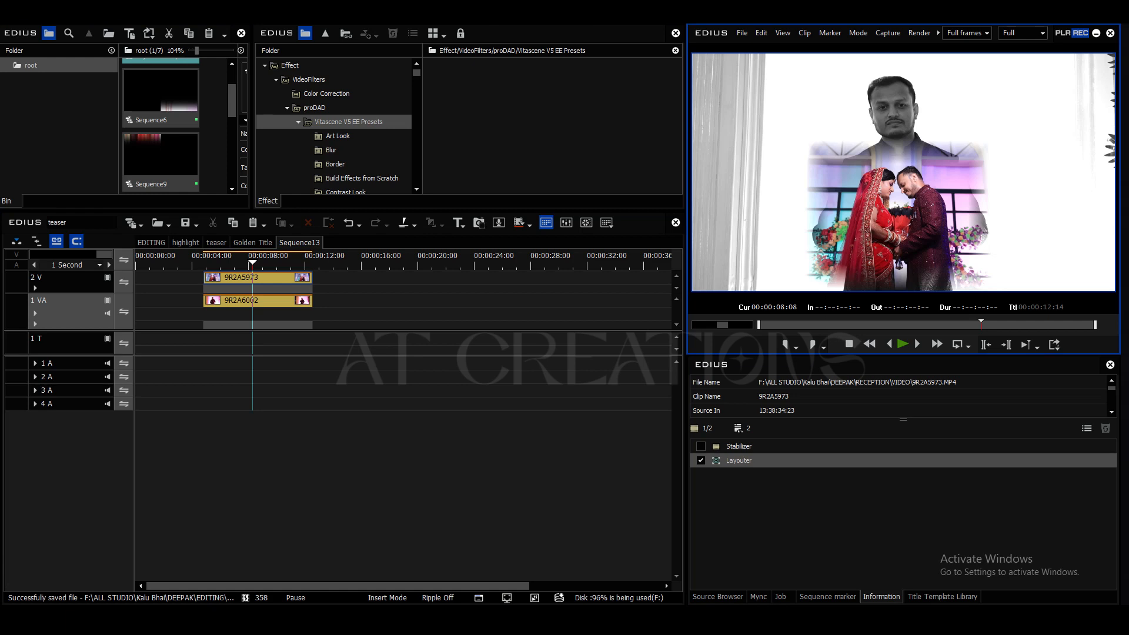
Step: Play the layered clips again from their start and return the playhead to 00:00:04:20
{"action": "key", "text": "alt+Tab"}
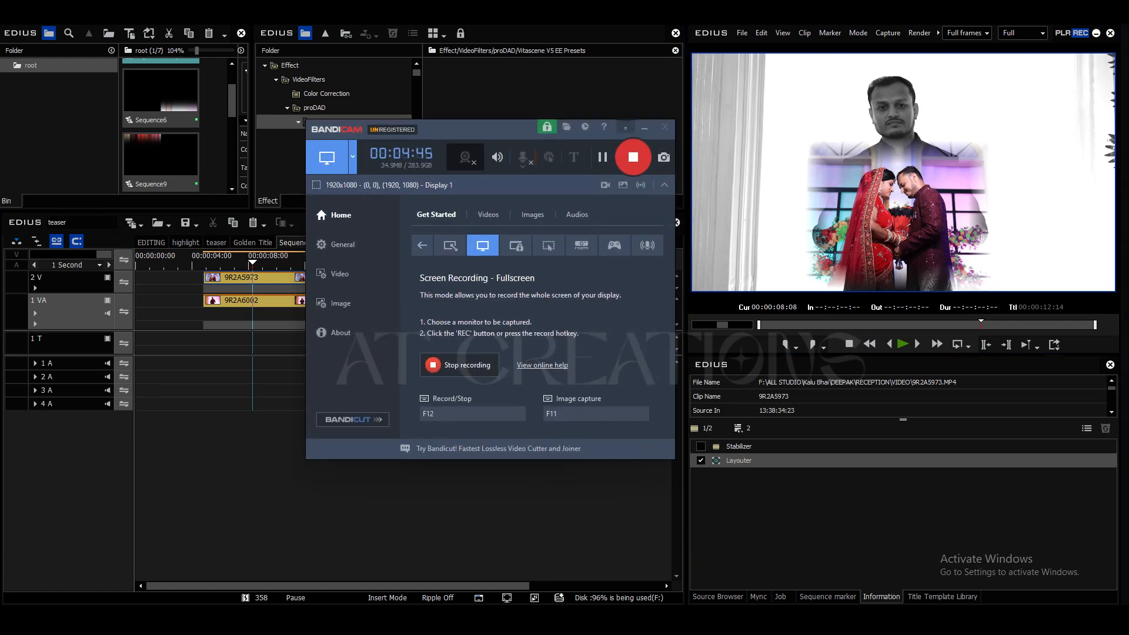
{"action": "left_click", "coordinate": [644, 128]}
{"action": "key", "text": "space"}
{"action": "left_click_drag", "start_coordinate": [265, 262], "coordinate": [203, 263]}
{"action": "key", "text": "space"}
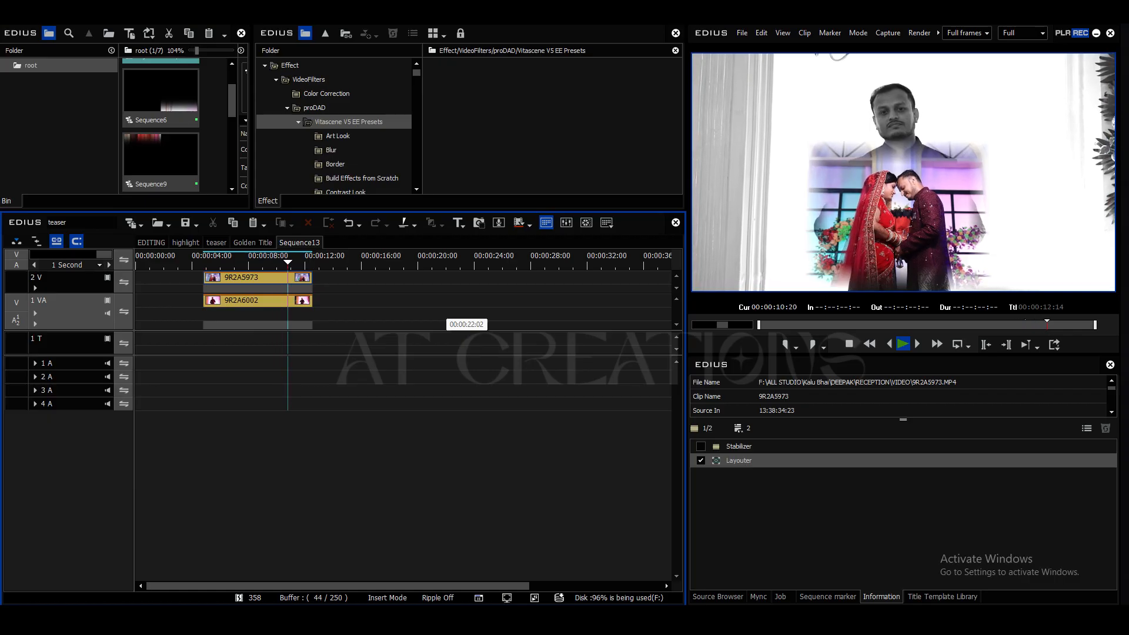
{"action": "left_click_drag", "start_coordinate": [312, 261], "coordinate": [204, 261]}
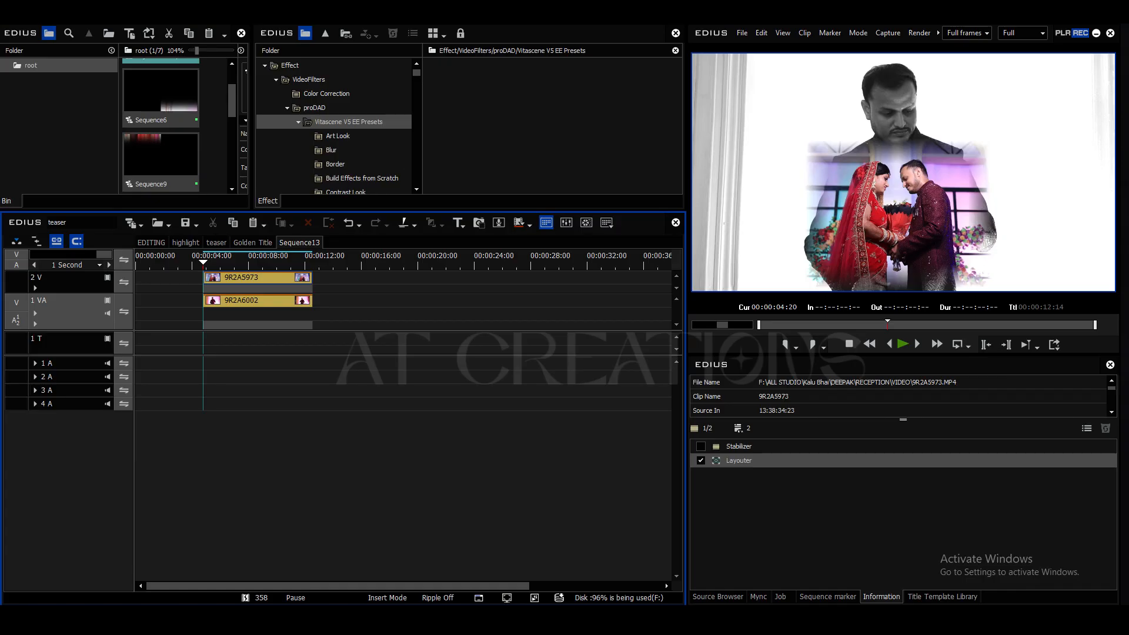
Step: Find the Screen blend keyer among the effects and apply it to the couple clip 9R2A5973 on track 2V
{"action": "left_click", "coordinate": [299, 122]}
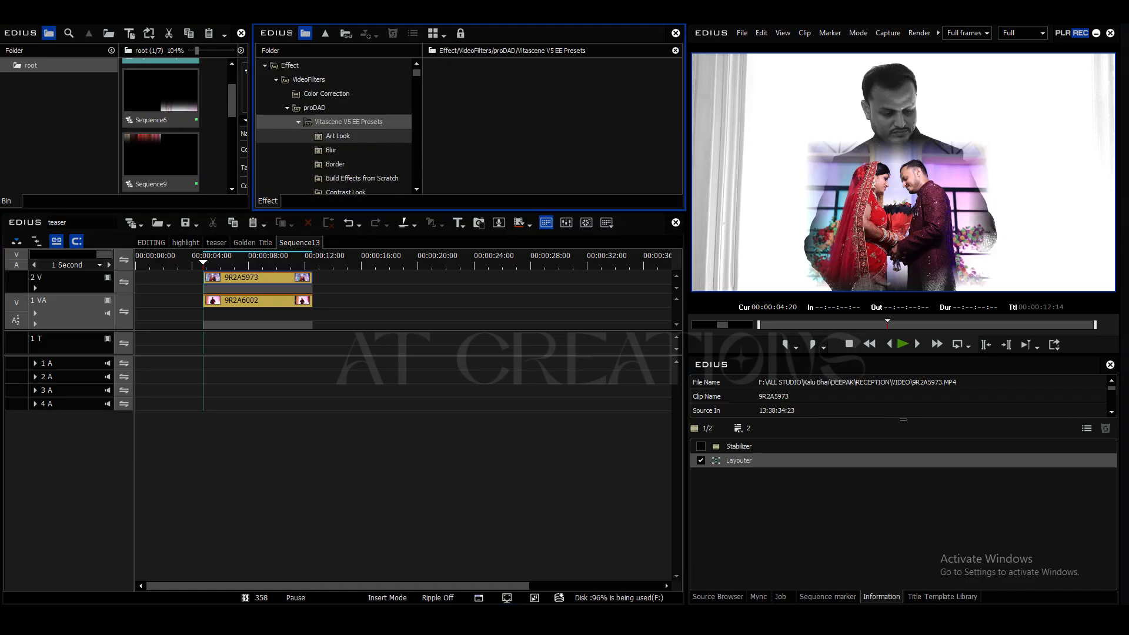
{"action": "scroll", "coordinate": [338, 136], "scroll_direction": "down", "scroll_amount": 10}
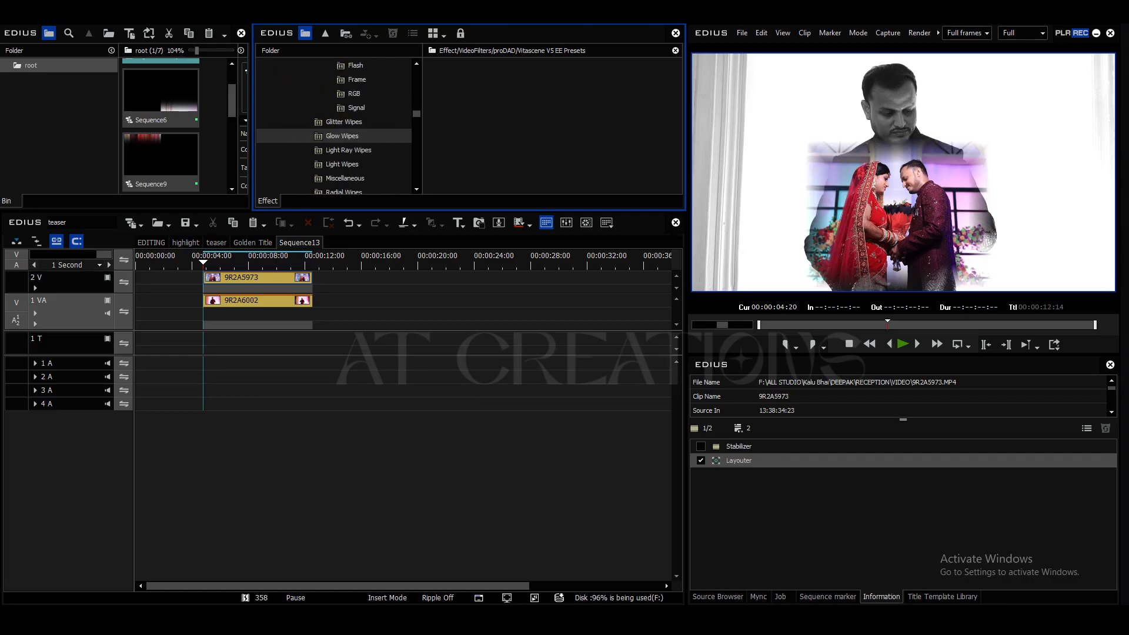
{"action": "left_click", "coordinate": [341, 136]}
{"action": "scroll", "coordinate": [341, 136], "scroll_direction": "down", "scroll_amount": 6}
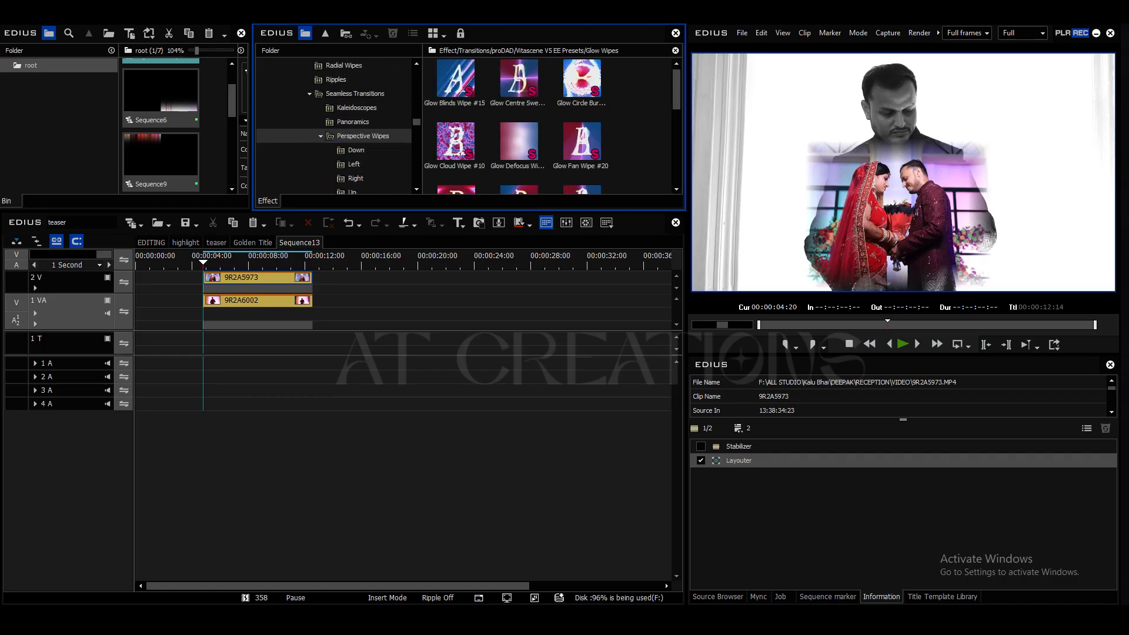
{"action": "scroll", "coordinate": [341, 135], "scroll_direction": "down", "scroll_amount": 8}
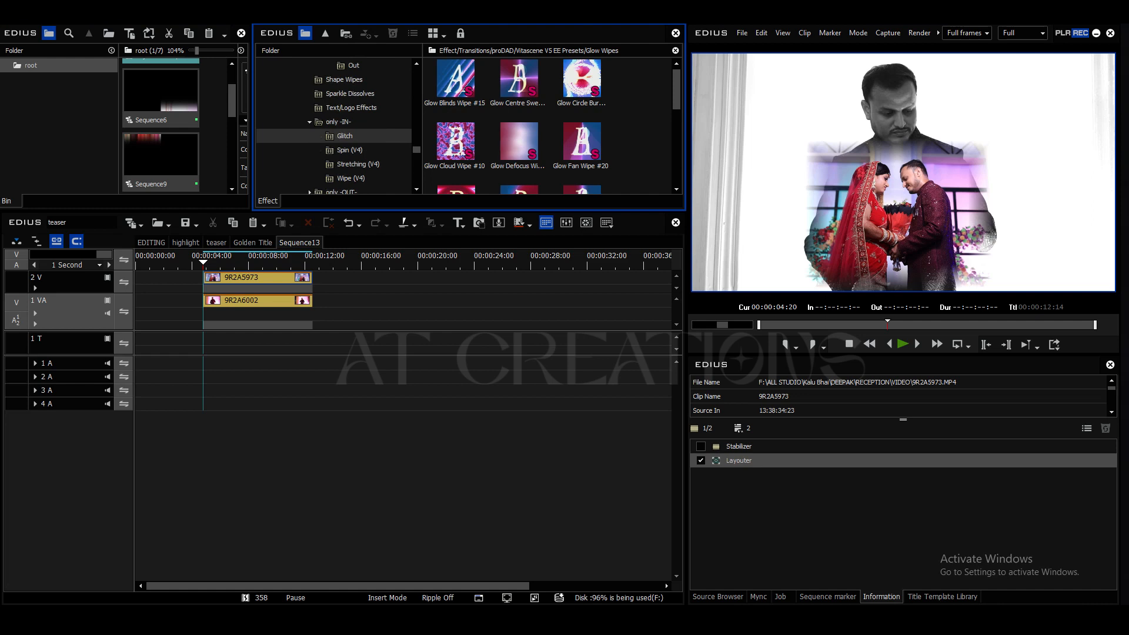
{"action": "scroll", "coordinate": [341, 136], "scroll_direction": "down", "scroll_amount": 2}
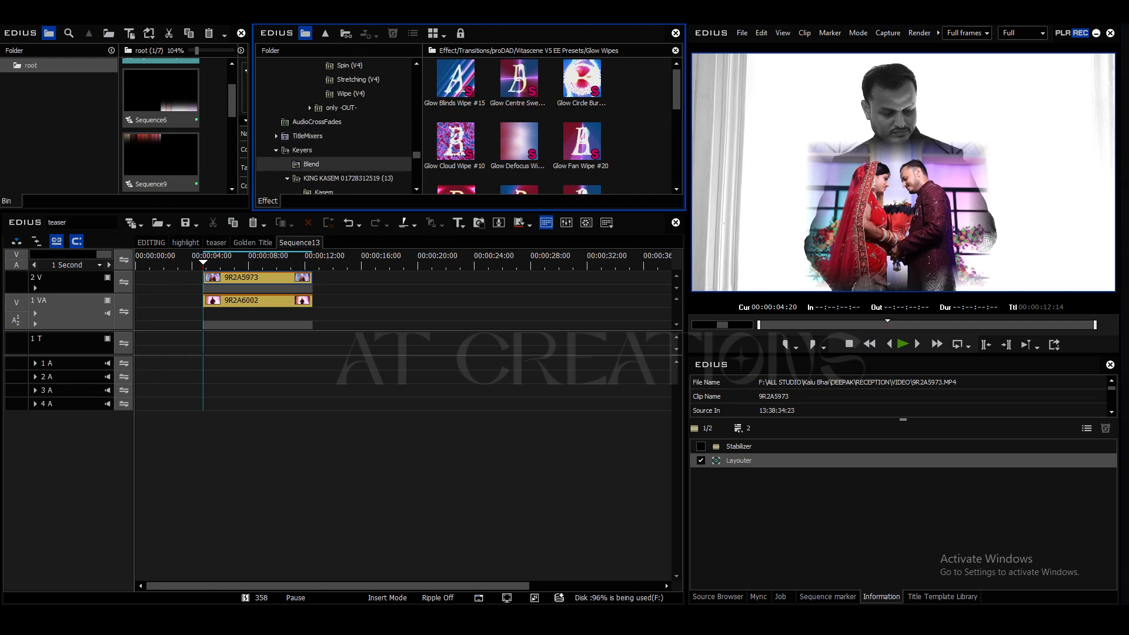
{"action": "left_click", "coordinate": [312, 164]}
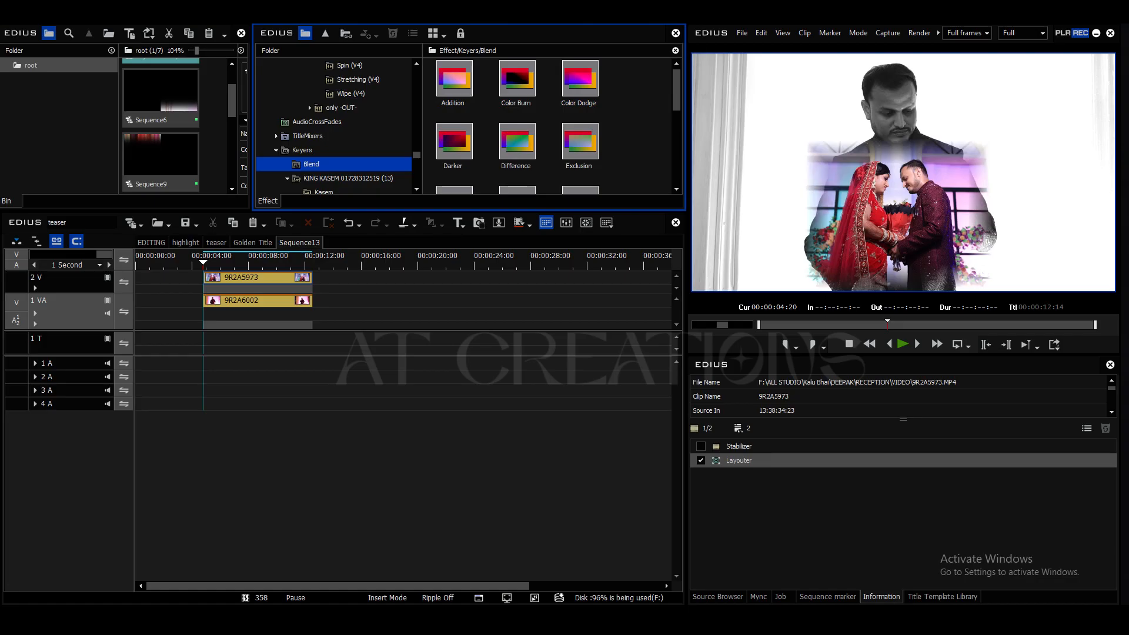
{"action": "left_click", "coordinate": [455, 142]}
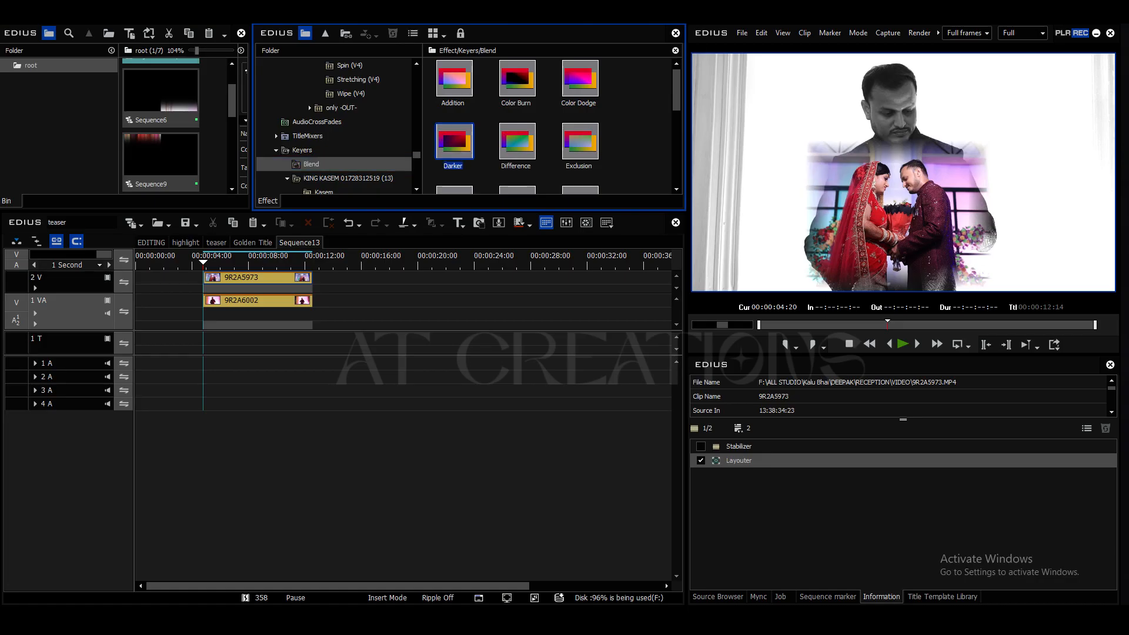
{"action": "scroll", "coordinate": [555, 126], "scroll_direction": "down", "scroll_amount": 4}
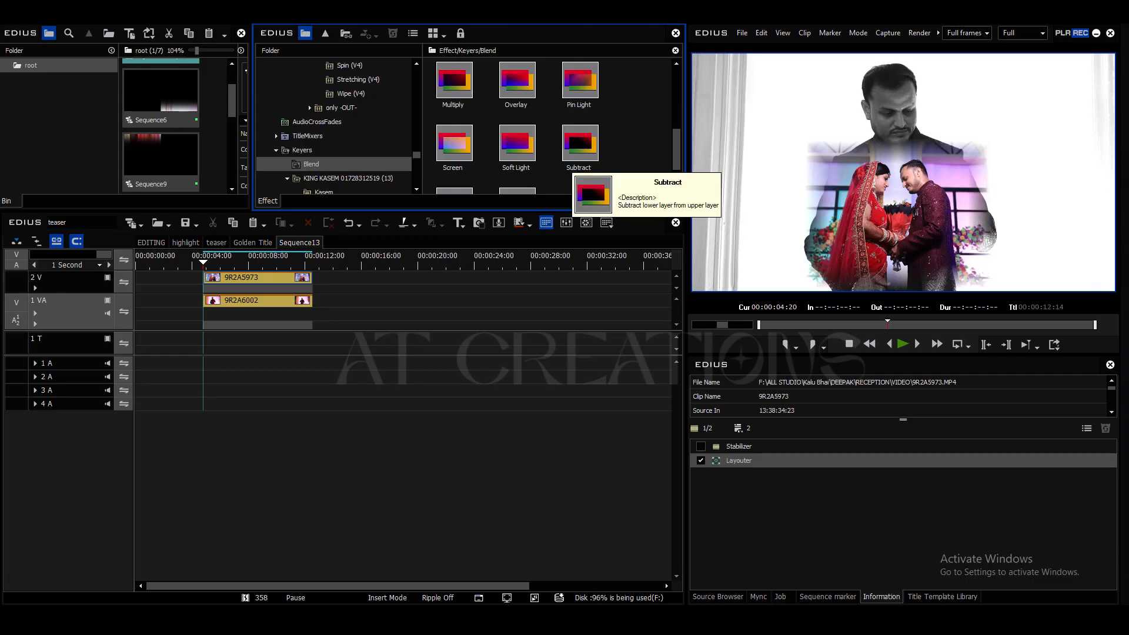
{"action": "left_click", "coordinate": [455, 144]}
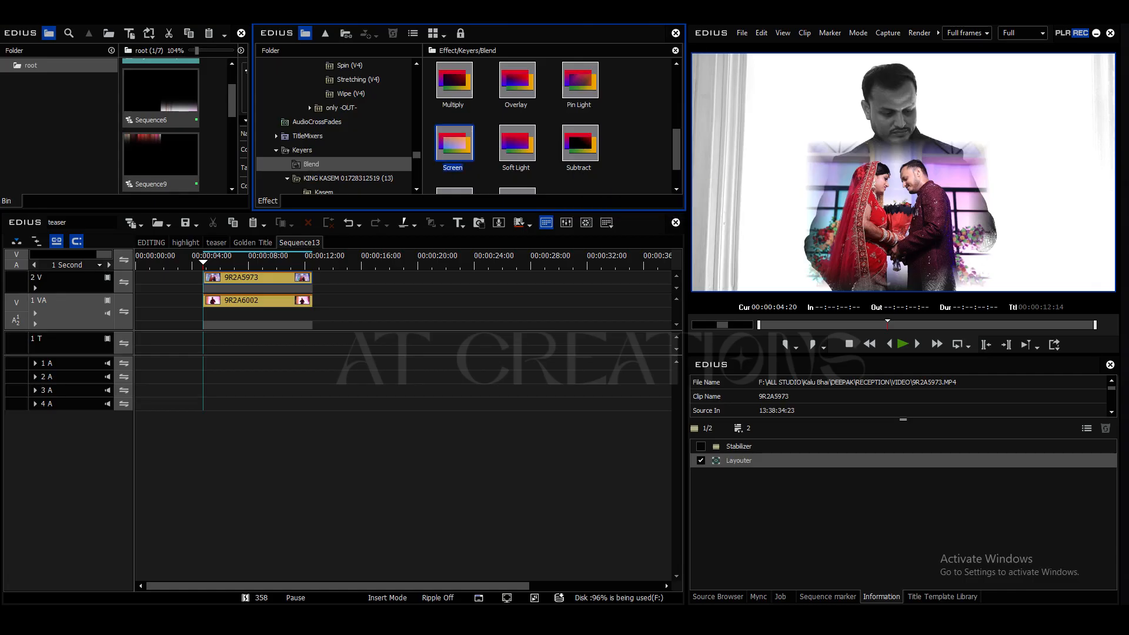
{"action": "scroll", "coordinate": [556, 126], "scroll_direction": "down", "scroll_amount": 1}
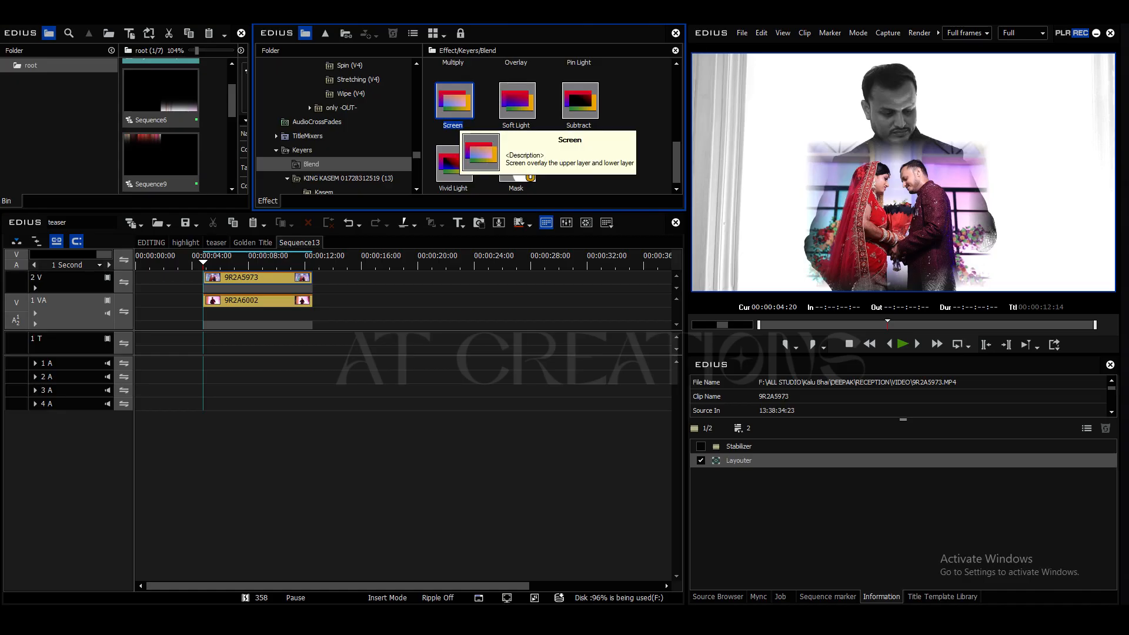
{"action": "left_click_drag", "start_coordinate": [456, 107], "coordinate": [291, 290]}
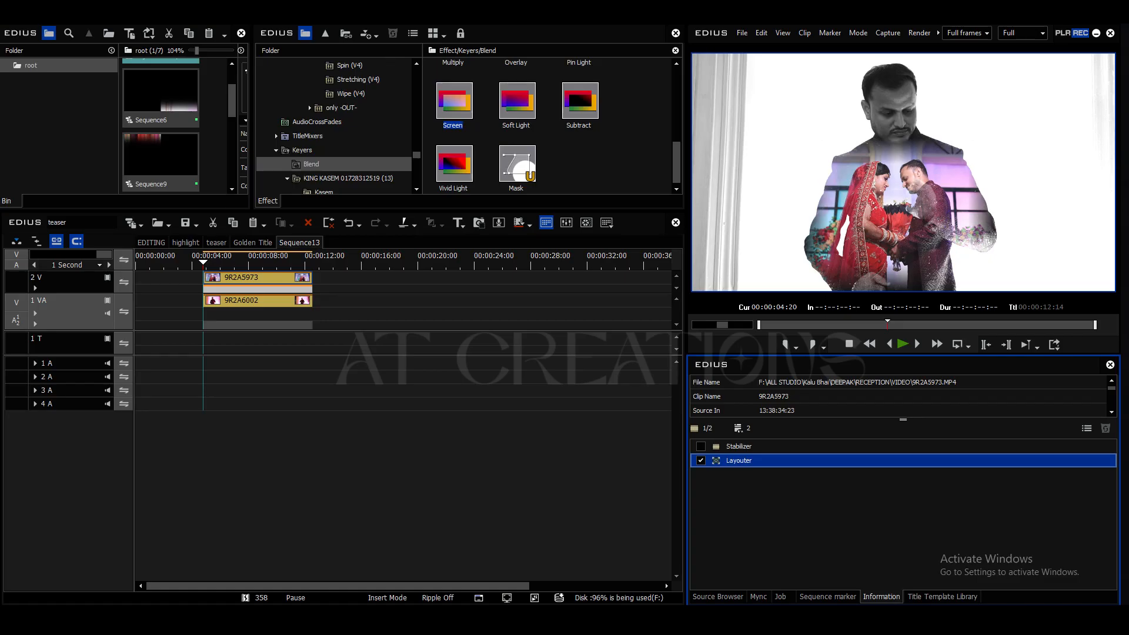
Step: Play the blended clips from 00:00:04:20 and pause at 00:00:07:05
{"action": "left_click", "coordinate": [537, 306]}
{"action": "key", "text": "space"}
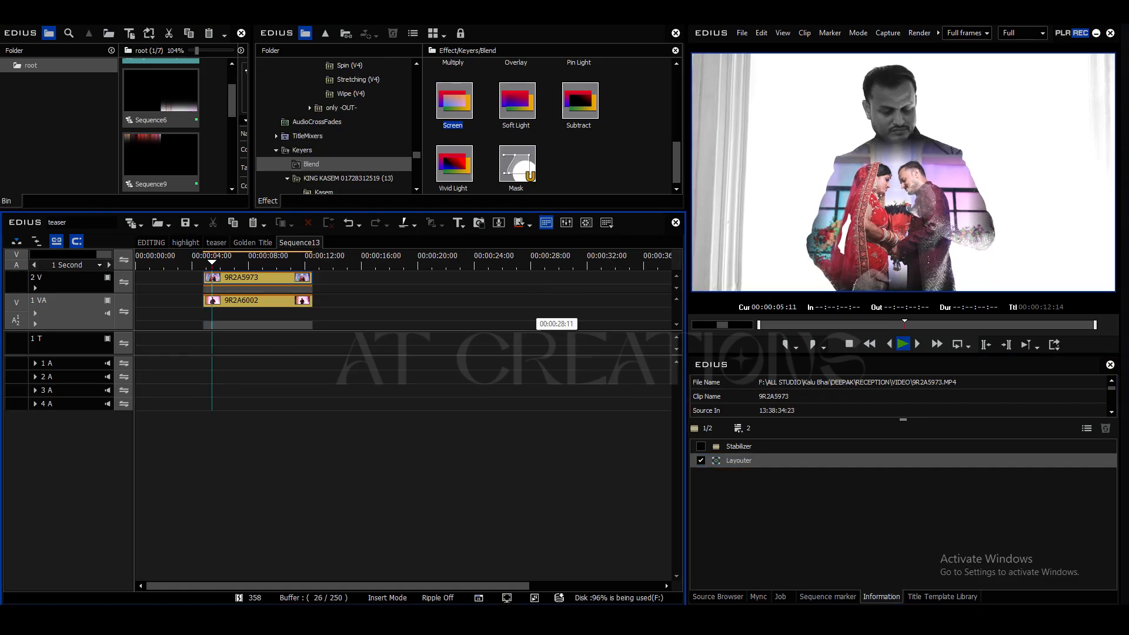
{"action": "key", "text": "space"}
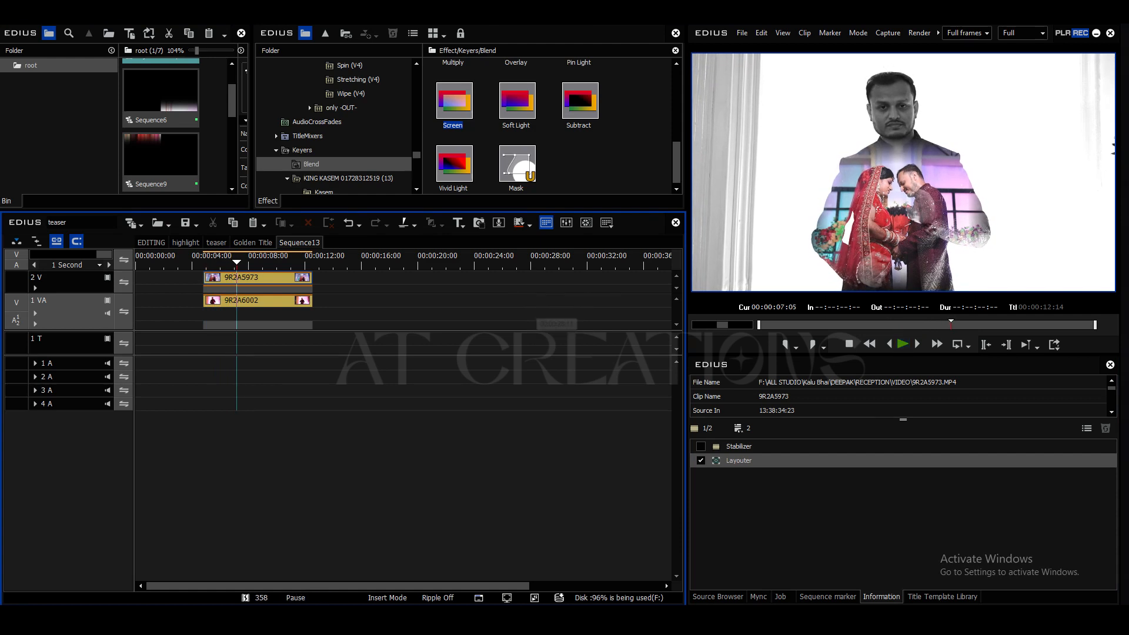
Step: Reduce the soft edge of the couple clip to 25.7 px in its Layouter and apply the layout
{"action": "left_click", "coordinate": [264, 277]}
{"action": "double_click", "coordinate": [739, 460]}
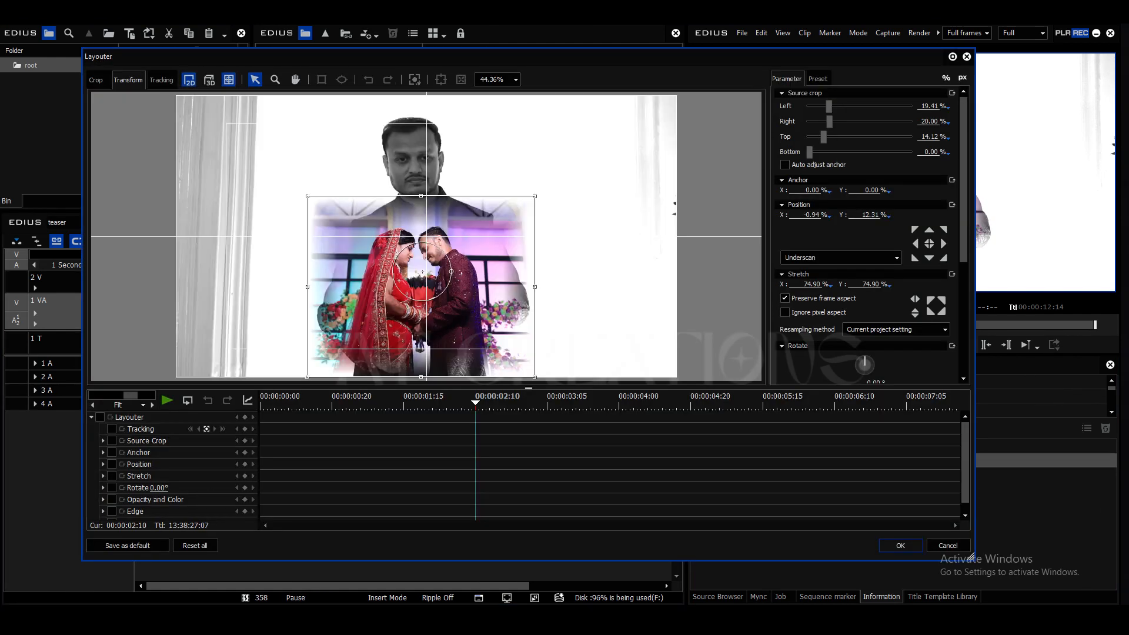
{"action": "left_click_drag", "start_coordinate": [963, 221], "coordinate": [963, 330]}
{"action": "left_click_drag", "start_coordinate": [855, 287], "coordinate": [816, 287]}
{"action": "left_click_drag", "start_coordinate": [754, 58], "coordinate": [639, 96]}
{"action": "left_click_drag", "start_coordinate": [705, 324], "coordinate": [725, 324]}
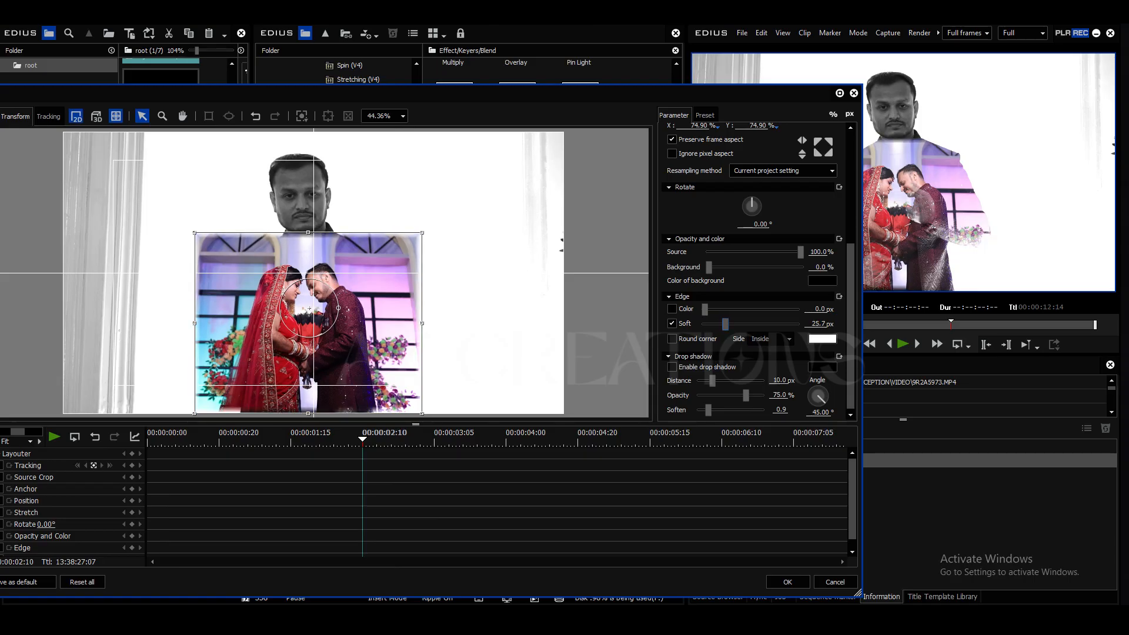
{"action": "left_click", "coordinate": [787, 582]}
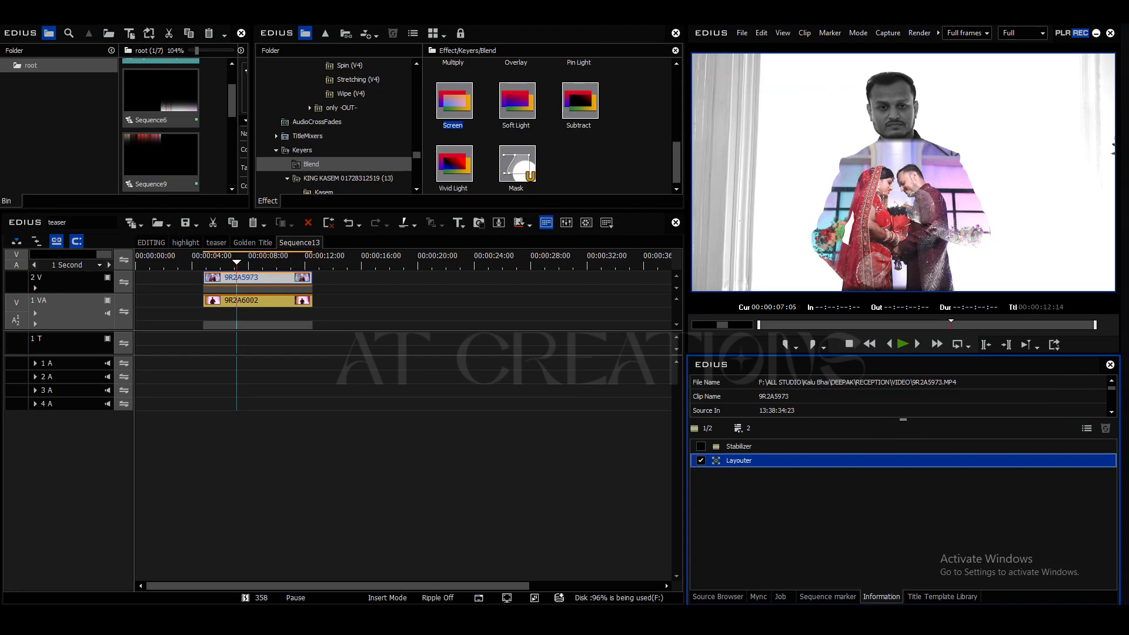
Step: Set the couple clip's soft edge to 38.2 px, enlarge it to 82.02% stretch and apply the layout
{"action": "double_click", "coordinate": [739, 460]}
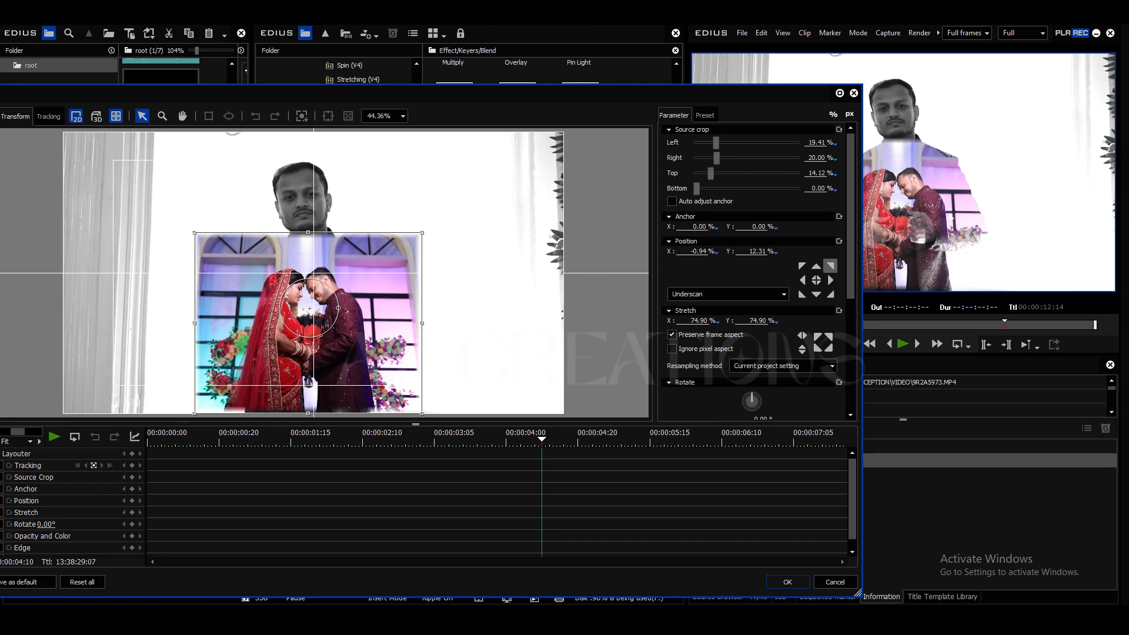
{"action": "left_click_drag", "start_coordinate": [850, 264], "coordinate": [850, 376]}
{"action": "left_click_drag", "start_coordinate": [725, 324], "coordinate": [729, 324]}
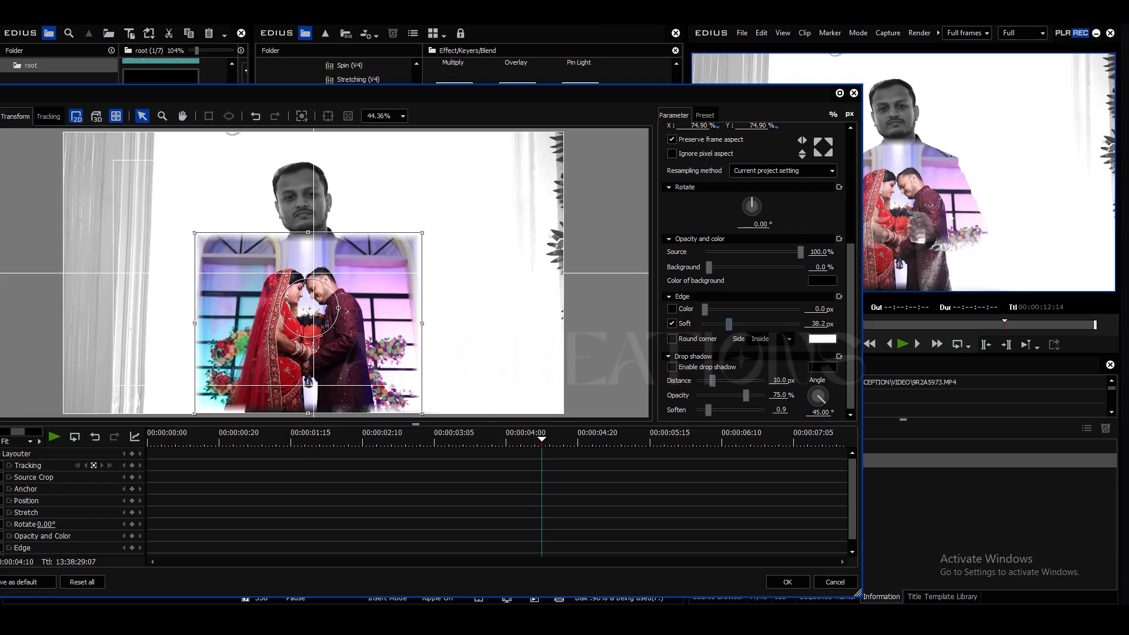
{"action": "left_click_drag", "start_coordinate": [422, 233], "coordinate": [433, 226]}
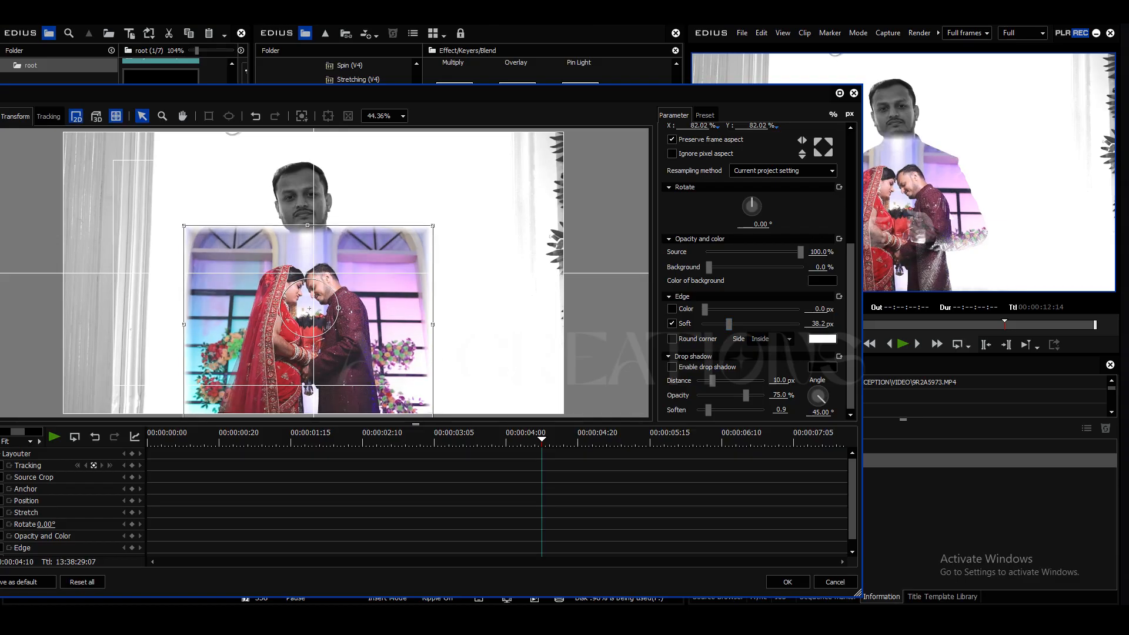
{"action": "left_click", "coordinate": [787, 581]}
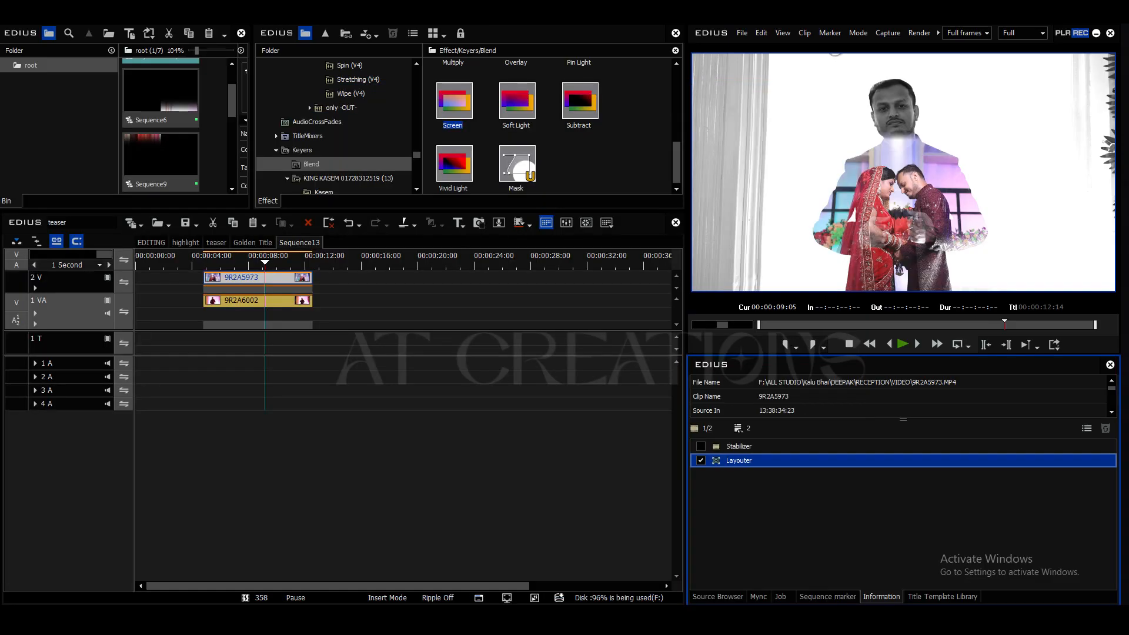
Step: Find Primary Color Correction among the color correction filters and apply it to the couple clip 9R2A5973
{"action": "left_click", "coordinate": [280, 278]}
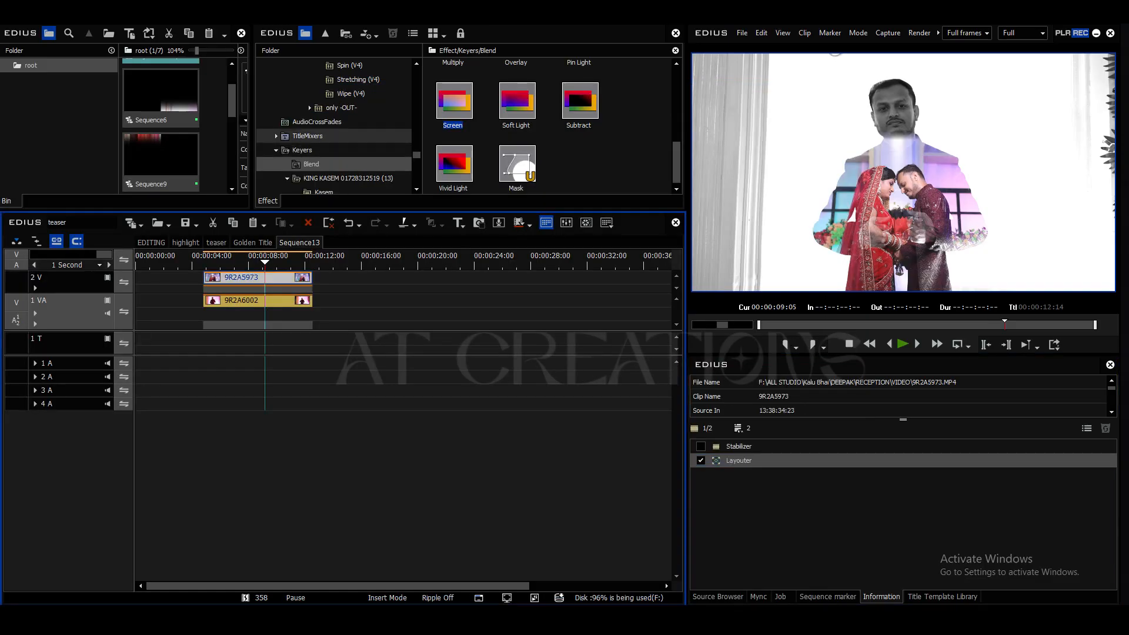
{"action": "scroll", "coordinate": [353, 136], "scroll_direction": "up", "scroll_amount": 8}
{"action": "scroll", "coordinate": [335, 126], "scroll_direction": "up", "scroll_amount": 10}
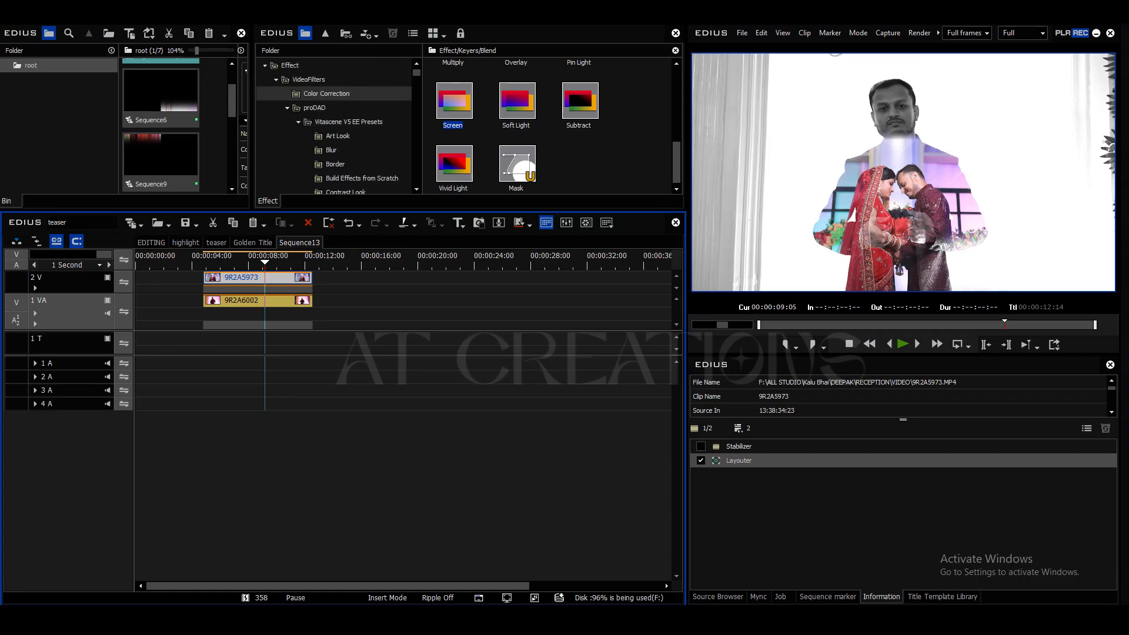
{"action": "left_click", "coordinate": [326, 93]}
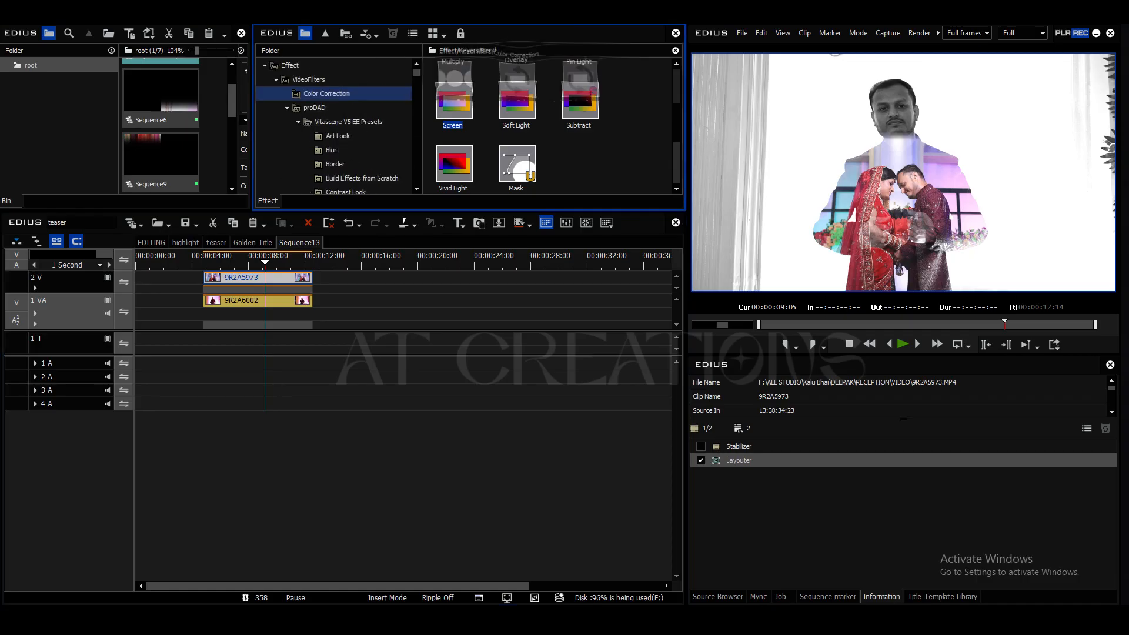
{"action": "left_click", "coordinate": [454, 142]}
{"action": "left_click", "coordinate": [517, 142]}
{"action": "scroll", "coordinate": [557, 126], "scroll_direction": "down", "scroll_amount": 3}
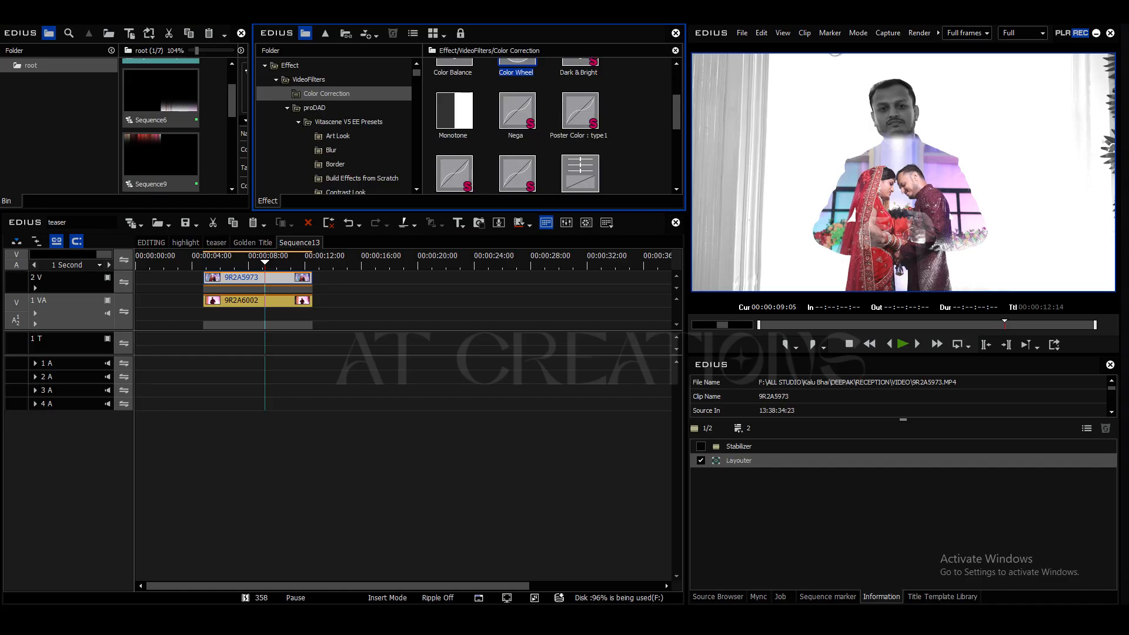
{"action": "scroll", "coordinate": [552, 126], "scroll_direction": "down", "scroll_amount": 3}
{"action": "left_click", "coordinate": [580, 83]}
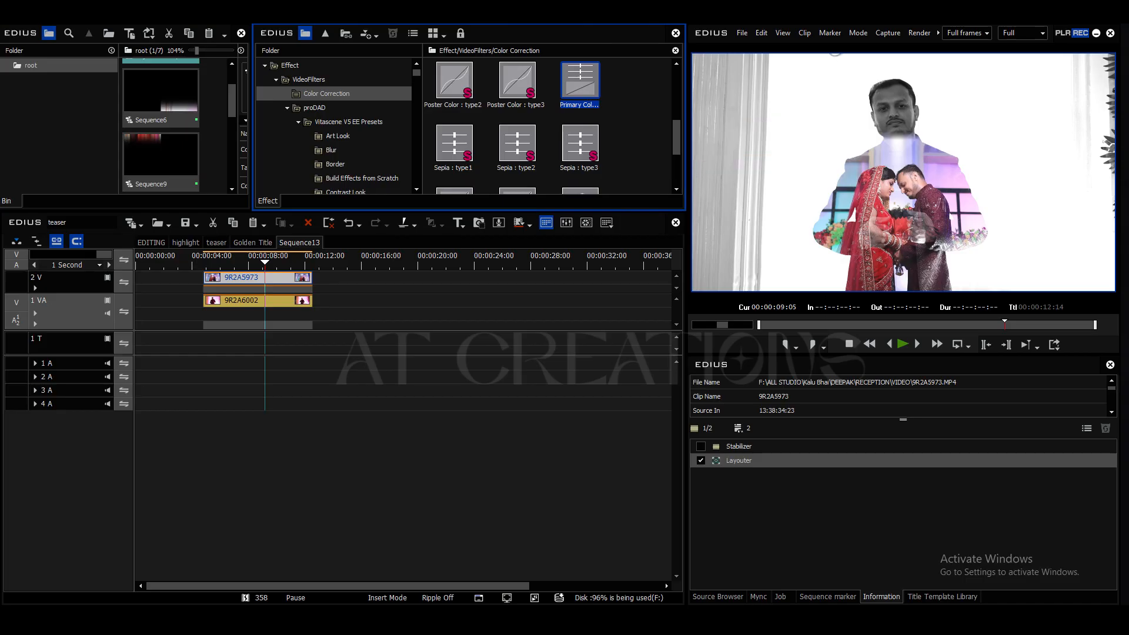
{"action": "left_click_drag", "start_coordinate": [581, 82], "coordinate": [259, 278]}
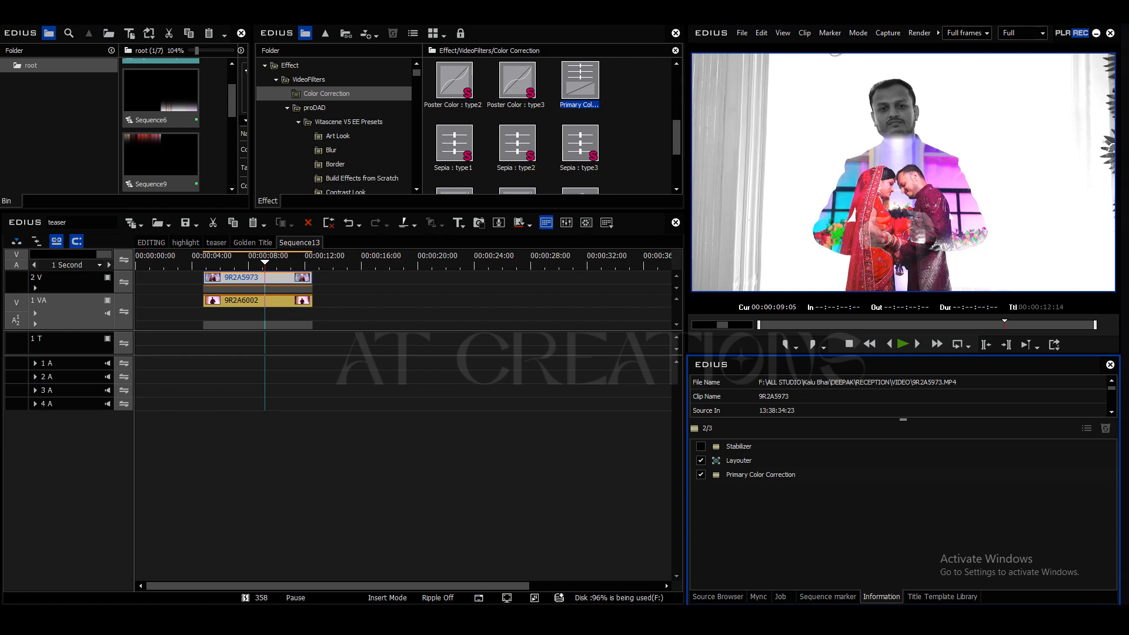
Step: Set the couple clip's primary color correction to exposure -22 and saturation -35, and apply it
{"action": "double_click", "coordinate": [760, 475]}
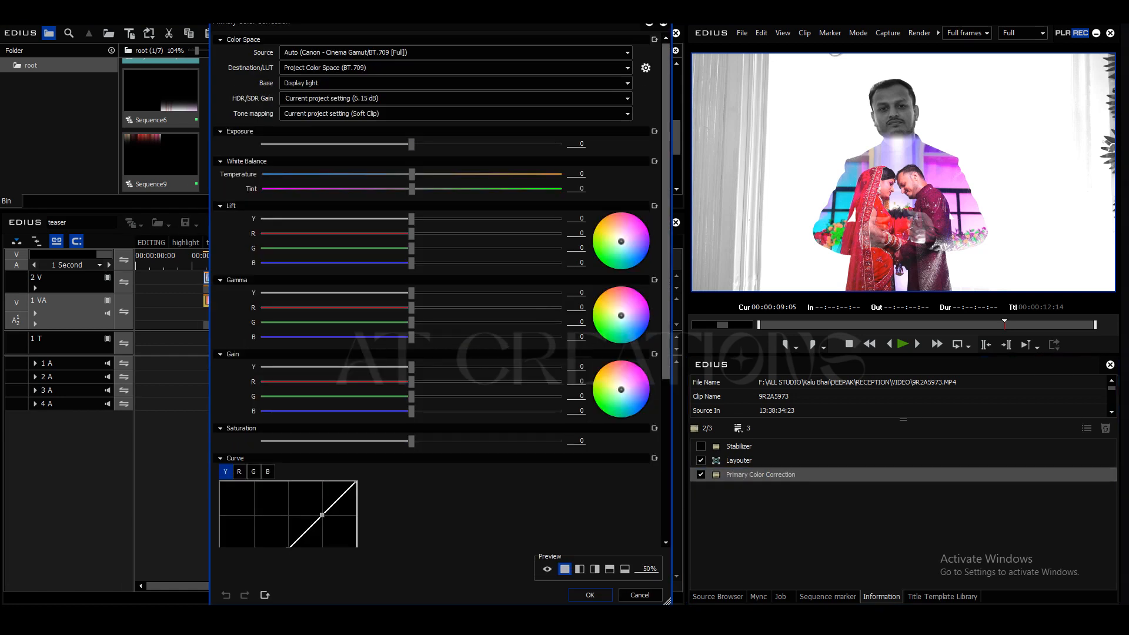
{"action": "left_click_drag", "start_coordinate": [412, 144], "coordinate": [379, 144]}
{"action": "left_click_drag", "start_coordinate": [411, 441], "coordinate": [378, 441]}
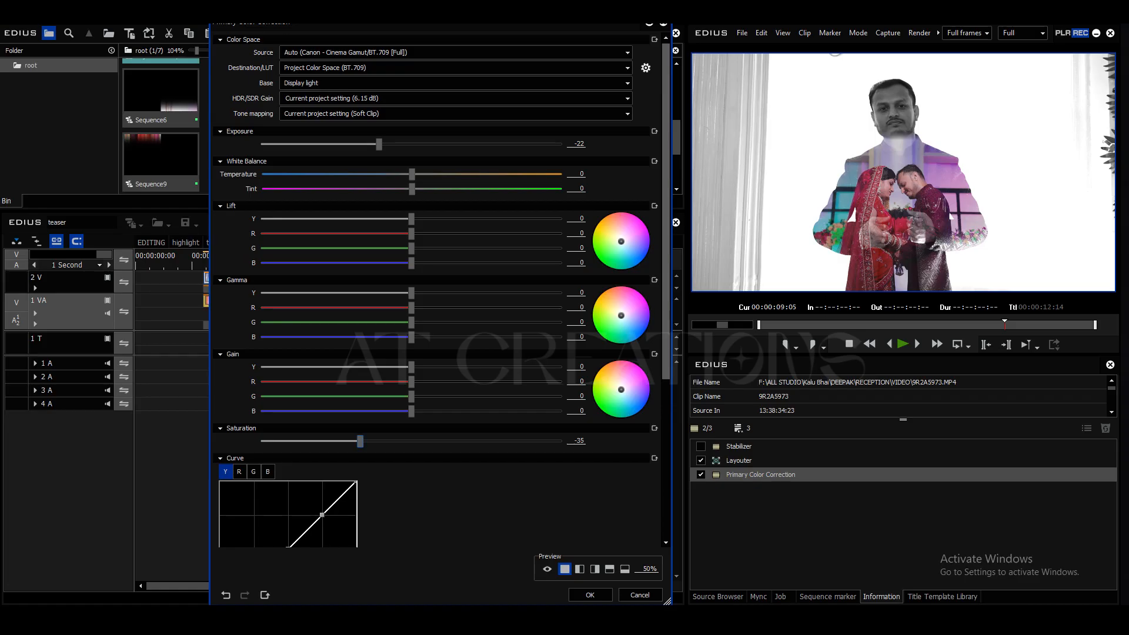
{"action": "key", "text": "Return"}
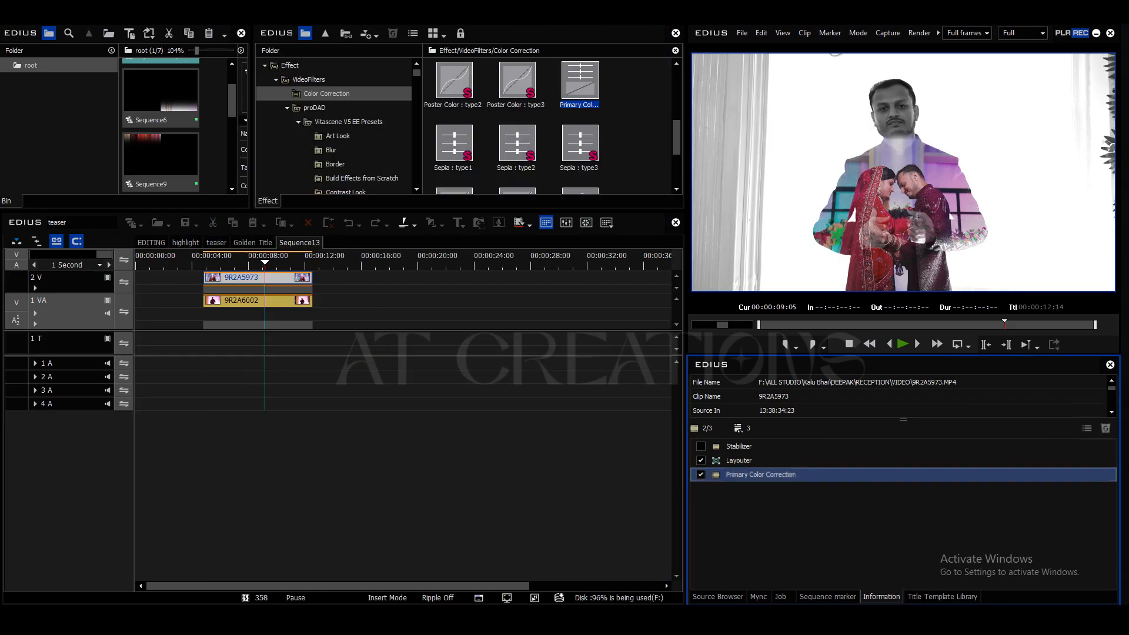
Step: Play the color-corrected composite from near the clips' start and pause at 00:00:06:08
{"action": "left_click_drag", "start_coordinate": [265, 263], "coordinate": [210, 265]}
{"action": "key", "text": "space"}
{"action": "key", "text": "space"}
Step: Lower the exposure in the groom clip 9R2A6002's Primary Color Correction to 6 and apply it
{"action": "left_click", "coordinate": [229, 300]}
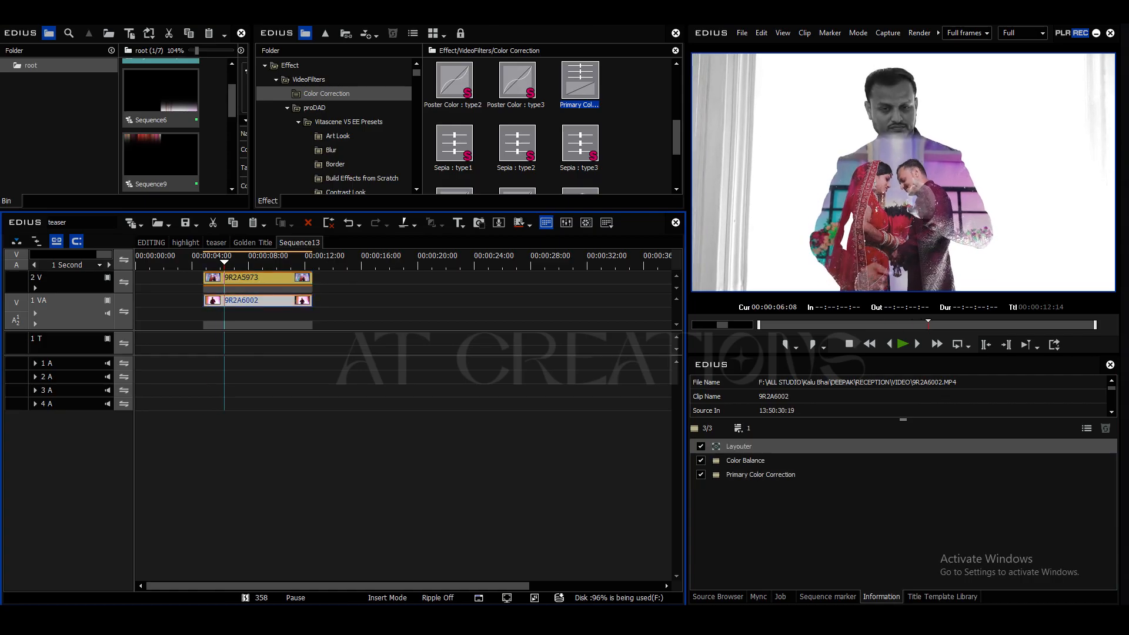
{"action": "double_click", "coordinate": [760, 475]}
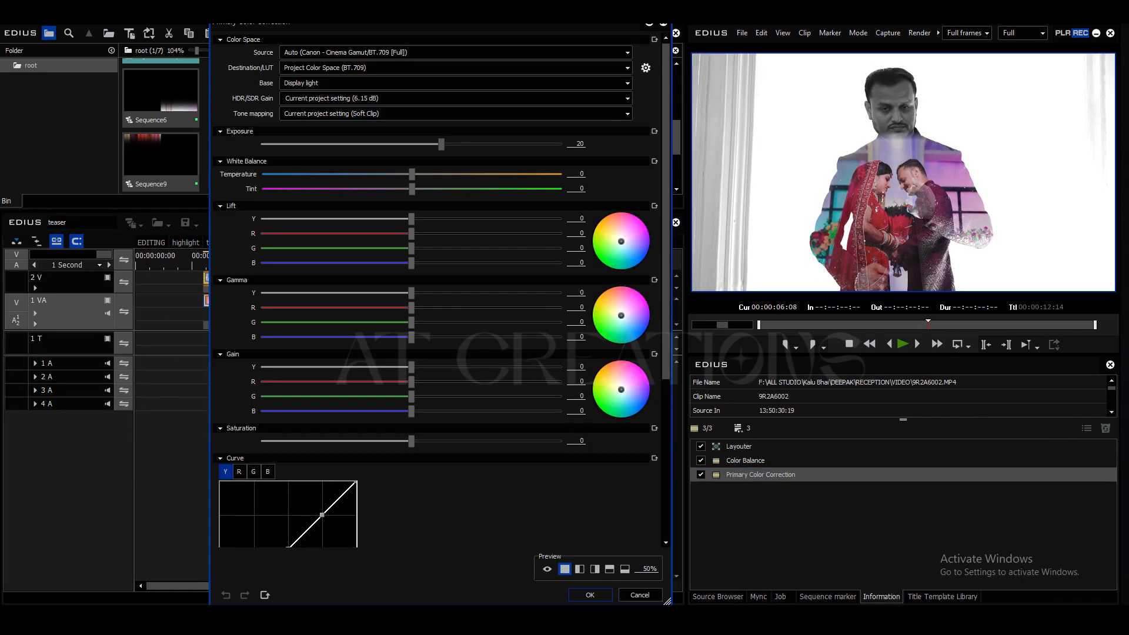
{"action": "mouse_move", "coordinate": [440, 144]}
{"action": "left_mouse_down"}
{"action": "mouse_move", "coordinate": [418, 144]}
{"action": "mouse_move", "coordinate": [458, 144]}
{"action": "mouse_move", "coordinate": [408, 144]}
{"action": "mouse_move", "coordinate": [420, 144]}
{"action": "left_mouse_up"}
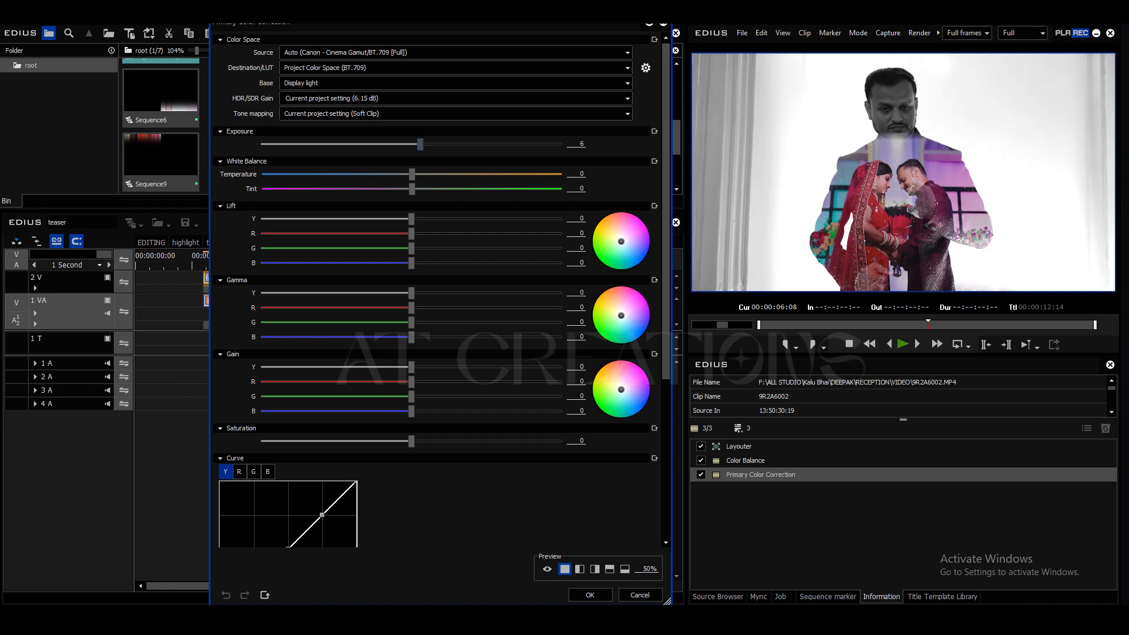
{"action": "key", "text": "Return"}
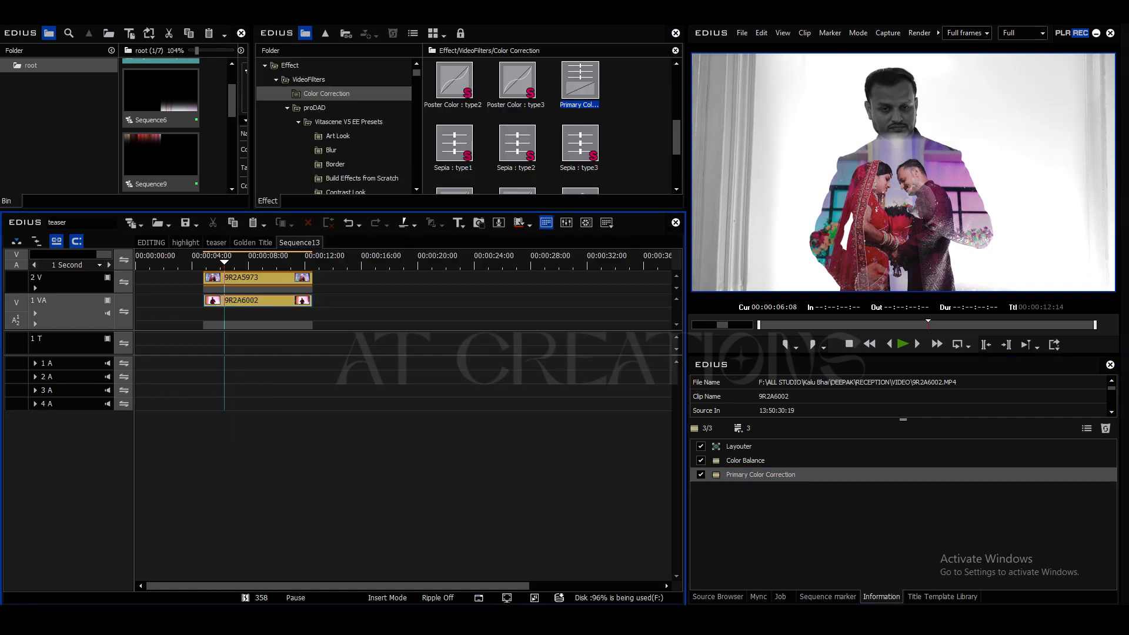
Step: Enlarge the couple clip in its Layouter to 93.66% stretch at position X 0.47%, Y 6.05%, crop its top 28.82%, and apply
{"action": "left_click_drag", "start_coordinate": [224, 263], "coordinate": [288, 262]}
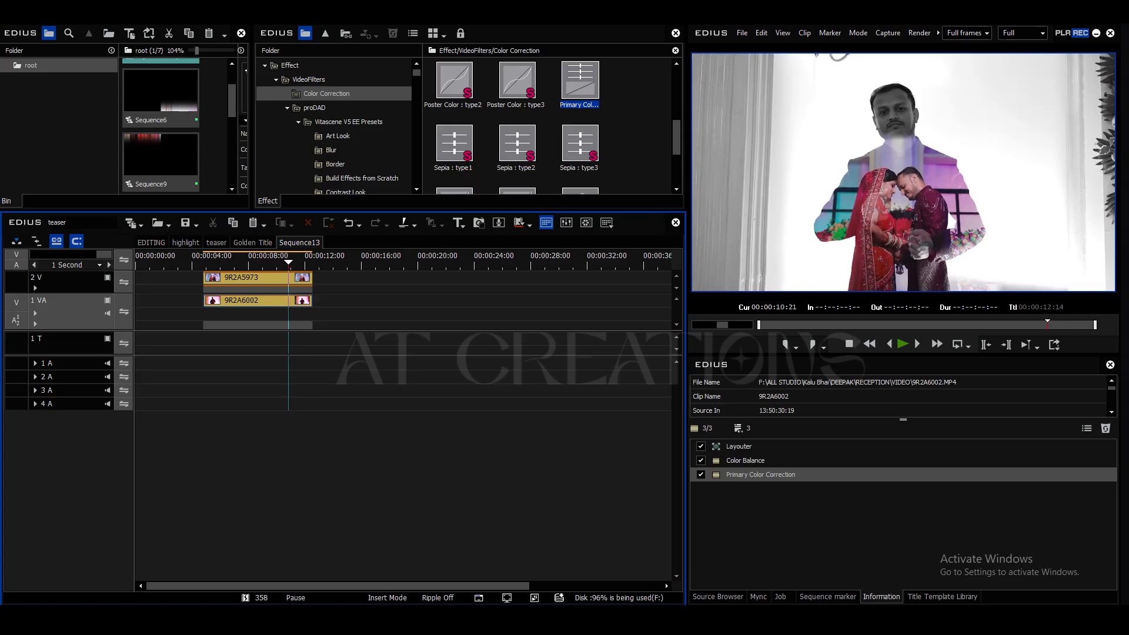
{"action": "left_click", "coordinate": [275, 277]}
{"action": "left_click", "coordinate": [738, 460]}
{"action": "double_click", "coordinate": [738, 460]}
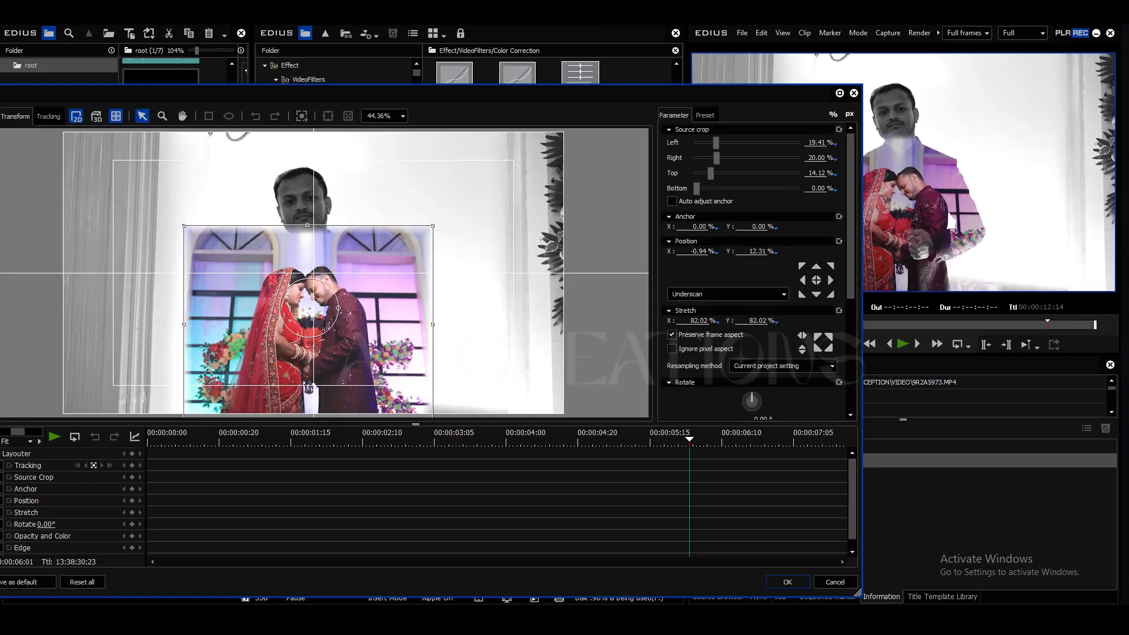
{"action": "left_click_drag", "start_coordinate": [463, 98], "coordinate": [342, 67]}
{"action": "left_click_drag", "start_coordinate": [312, 195], "coordinate": [330, 183]}
{"action": "left_click_drag", "start_coordinate": [188, 278], "coordinate": [195, 259]}
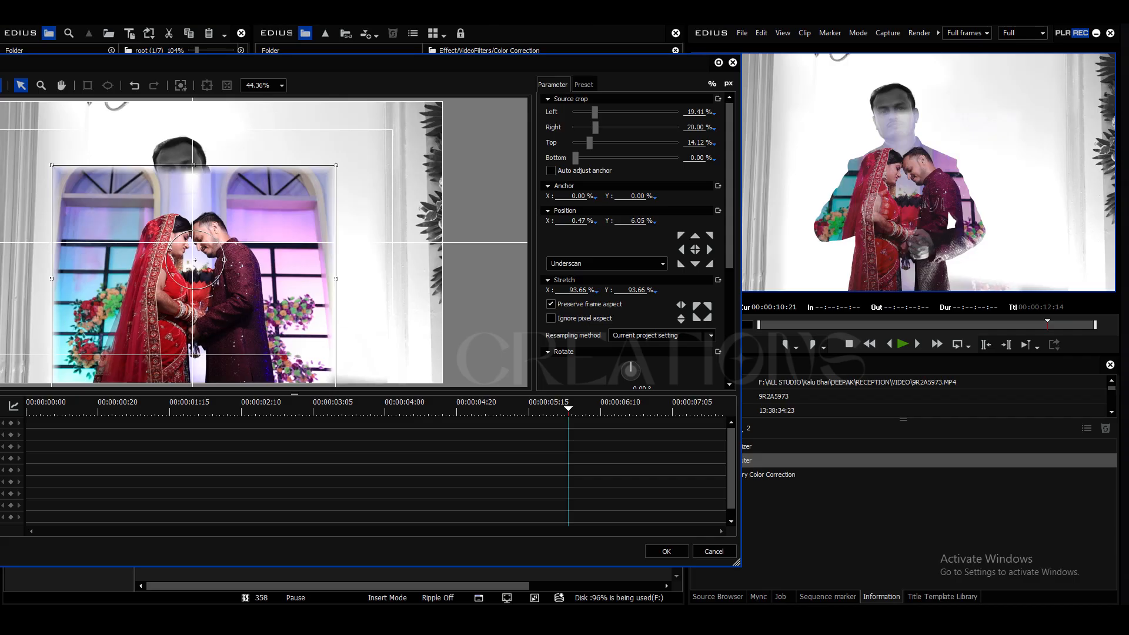
{"action": "left_click_drag", "start_coordinate": [589, 142], "coordinate": [603, 142]}
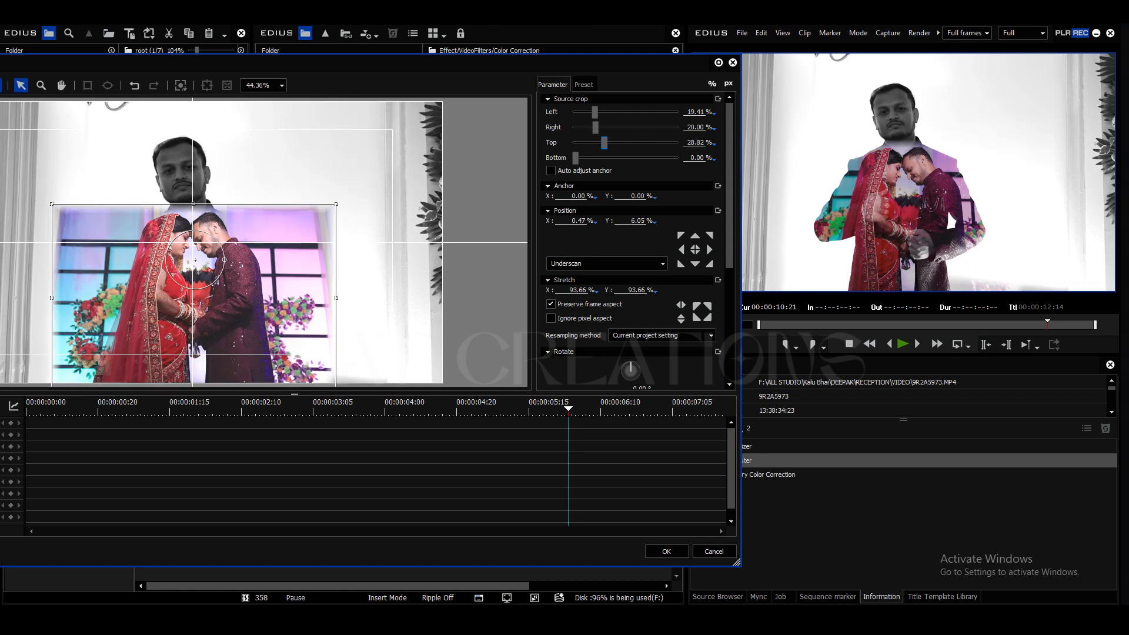
{"action": "left_click", "coordinate": [666, 551]}
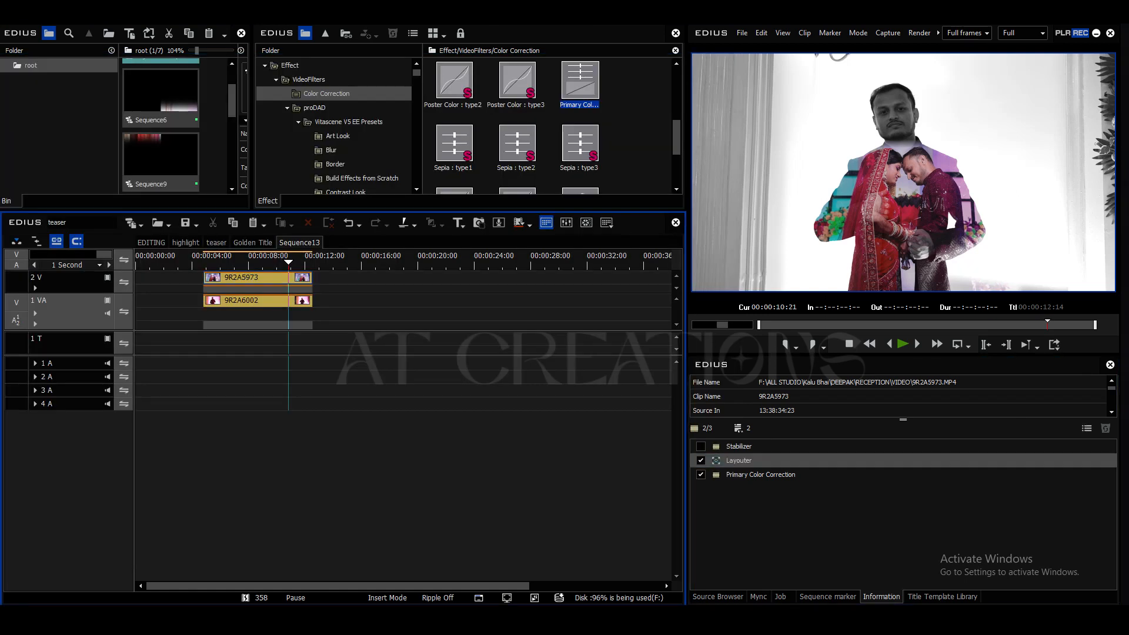
Step: Play the adjusted composite and preview it full screen from the start of the clips
{"action": "key", "text": "a"}
{"action": "key", "text": "space"}
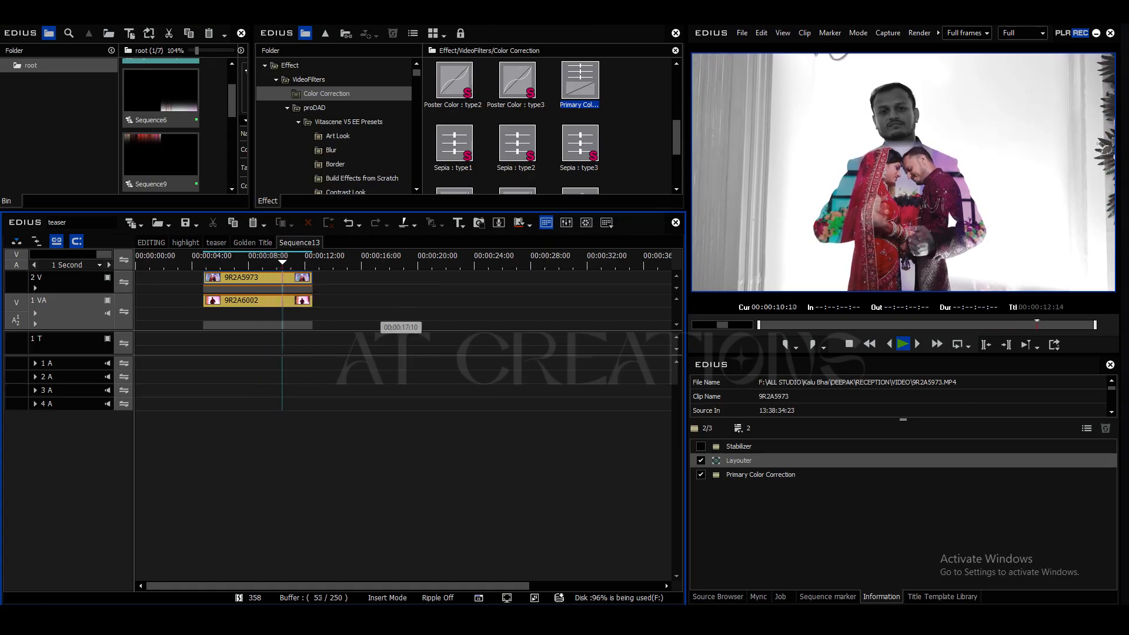
{"action": "key", "text": "space"}
{"action": "key", "text": "j"}
{"action": "key", "text": "j"}
{"action": "key", "text": "j"}
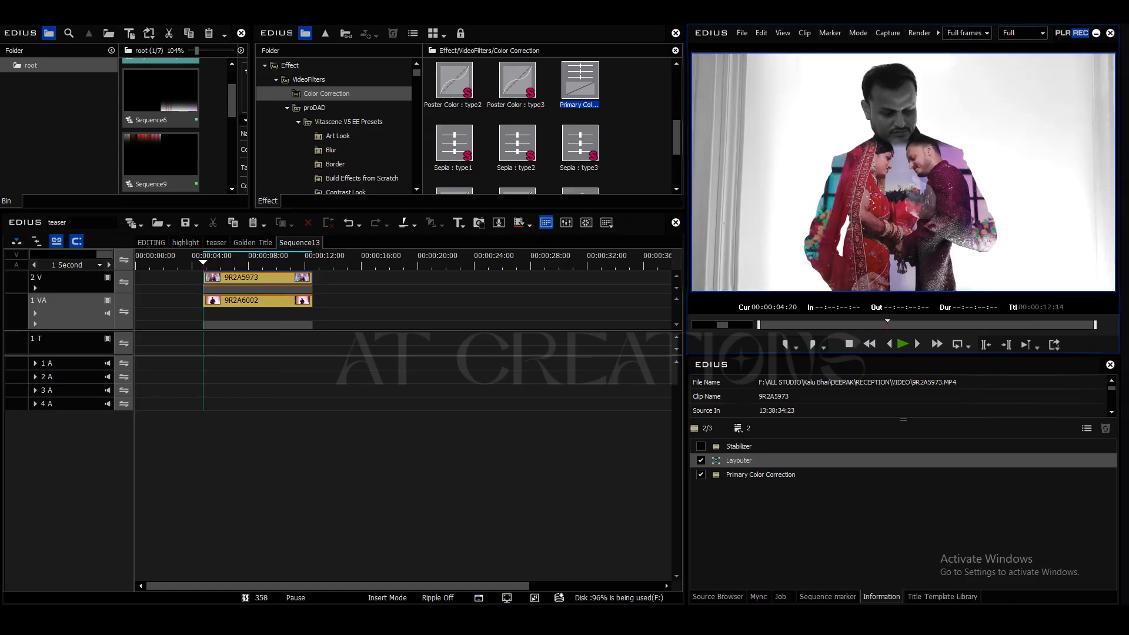
{"action": "key", "text": "ctrl+F11"}
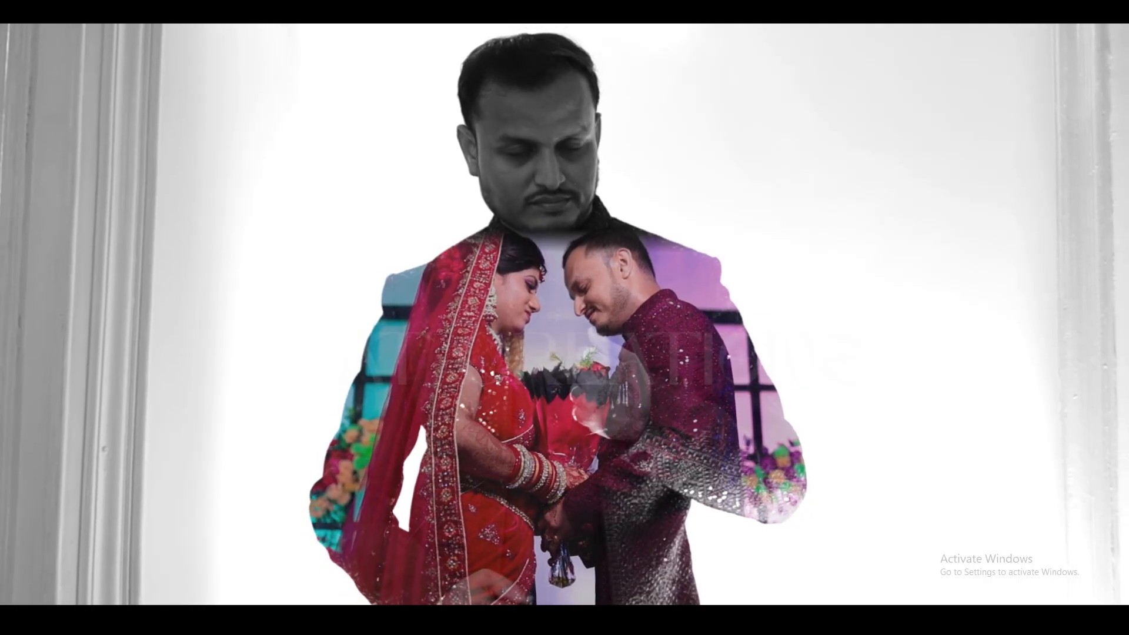